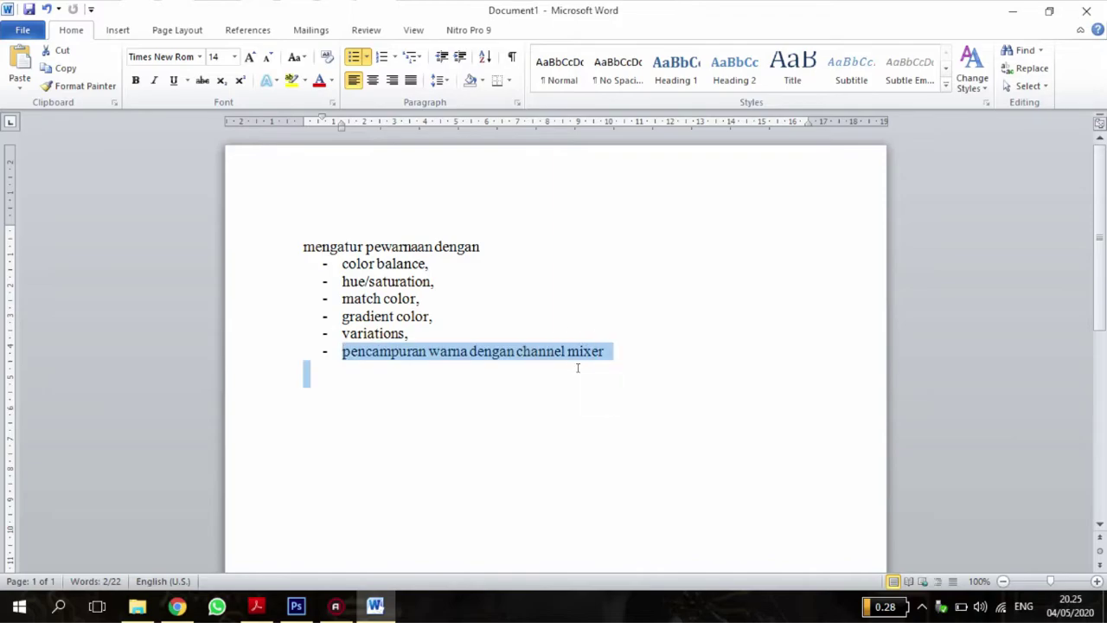
Step: Highlight the whole list of colour adjustment topics in the document, and open IMG_4686.JPG from Local Disk (E:) in Photoshop
{"action": "left_click", "coordinate": [435, 316]}
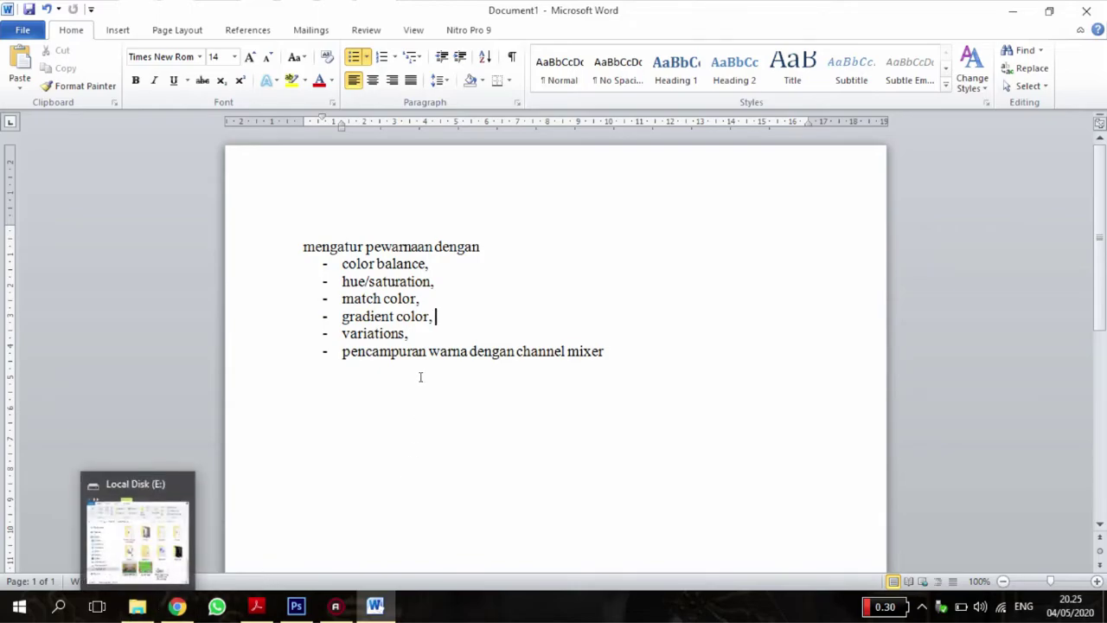
{"action": "left_click_drag", "start_coordinate": [296, 241], "coordinate": [628, 346]}
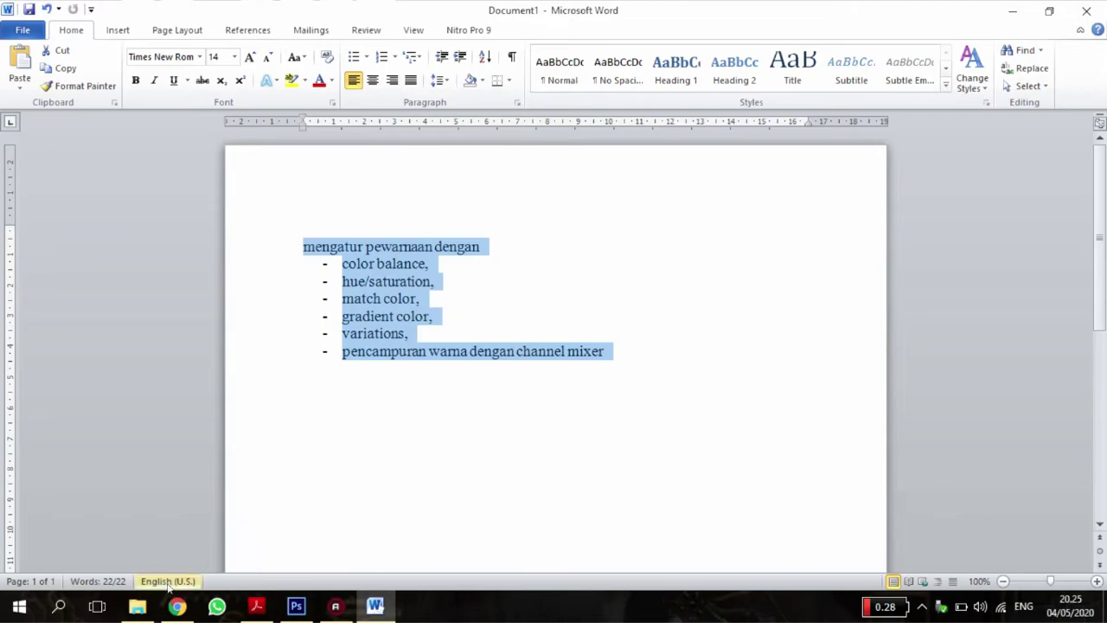
{"action": "left_click", "coordinate": [136, 606]}
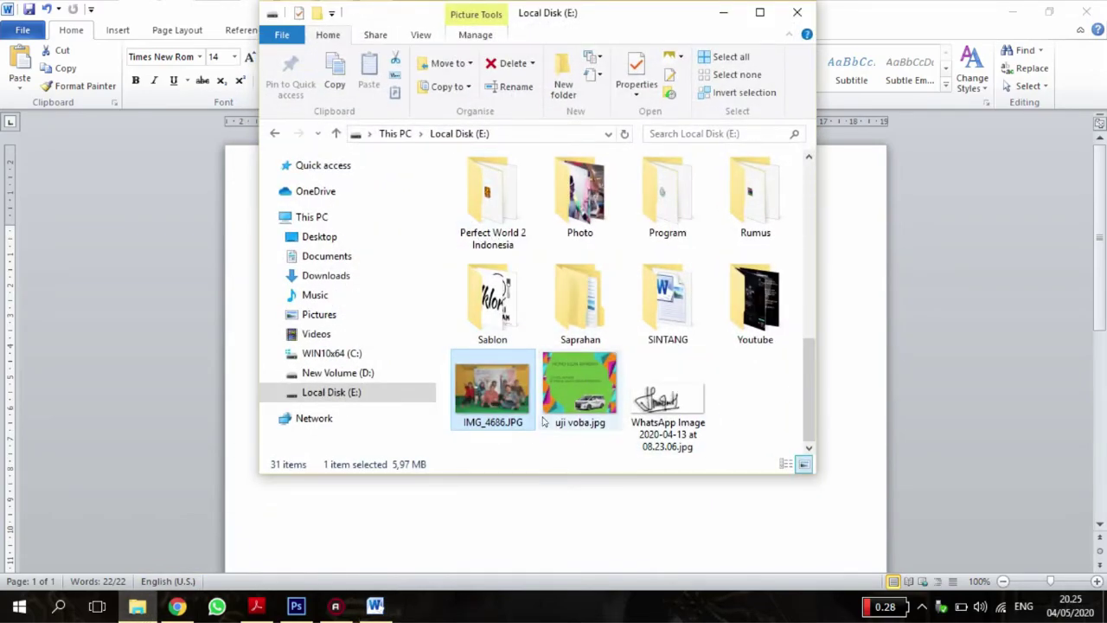
{"action": "left_click_drag", "start_coordinate": [494, 391], "coordinate": [401, 244]}
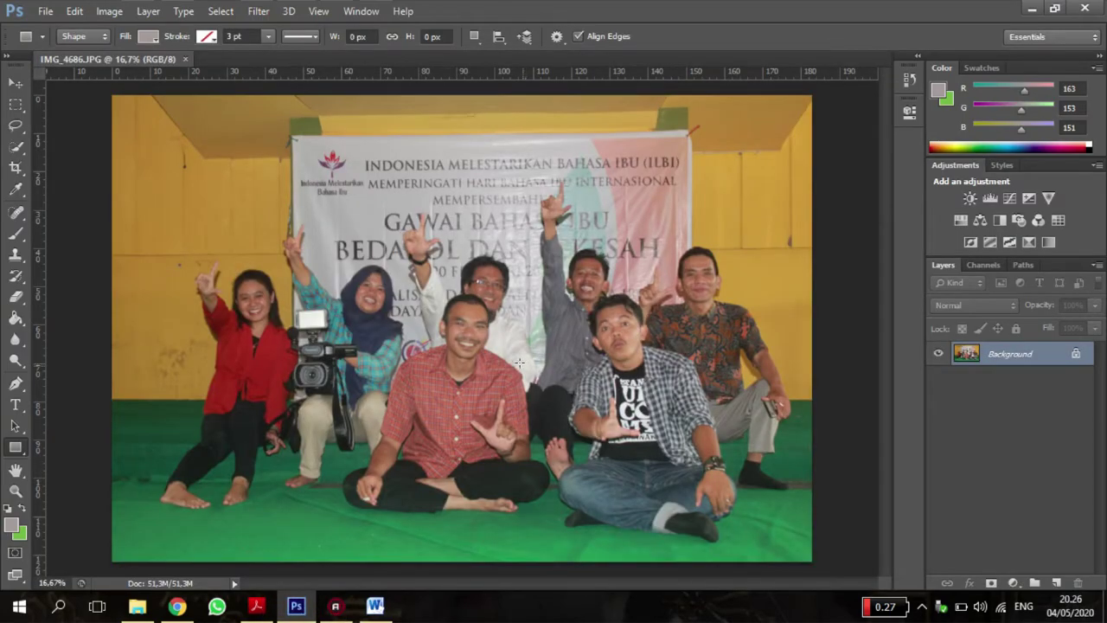
Step: Check the colour adjustment topic list in the Word document and return to the photo in Photoshop
{"action": "left_click", "coordinate": [109, 11]}
{"action": "mouse_move", "coordinate": [74, 11]}
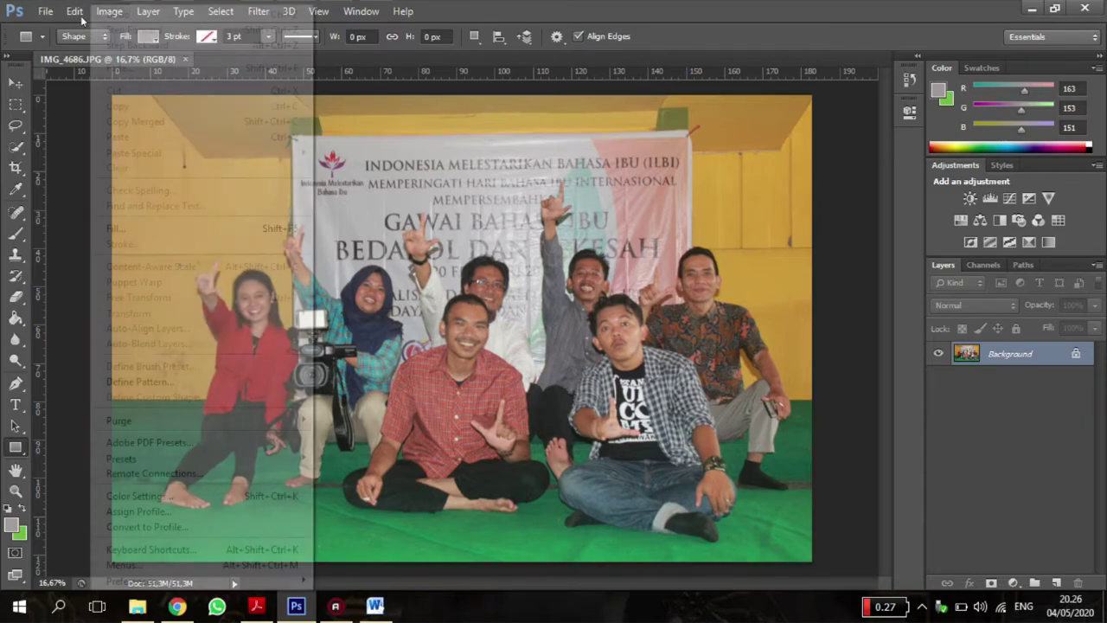
{"action": "left_click", "coordinate": [516, 357]}
{"action": "left_click", "coordinate": [109, 12]}
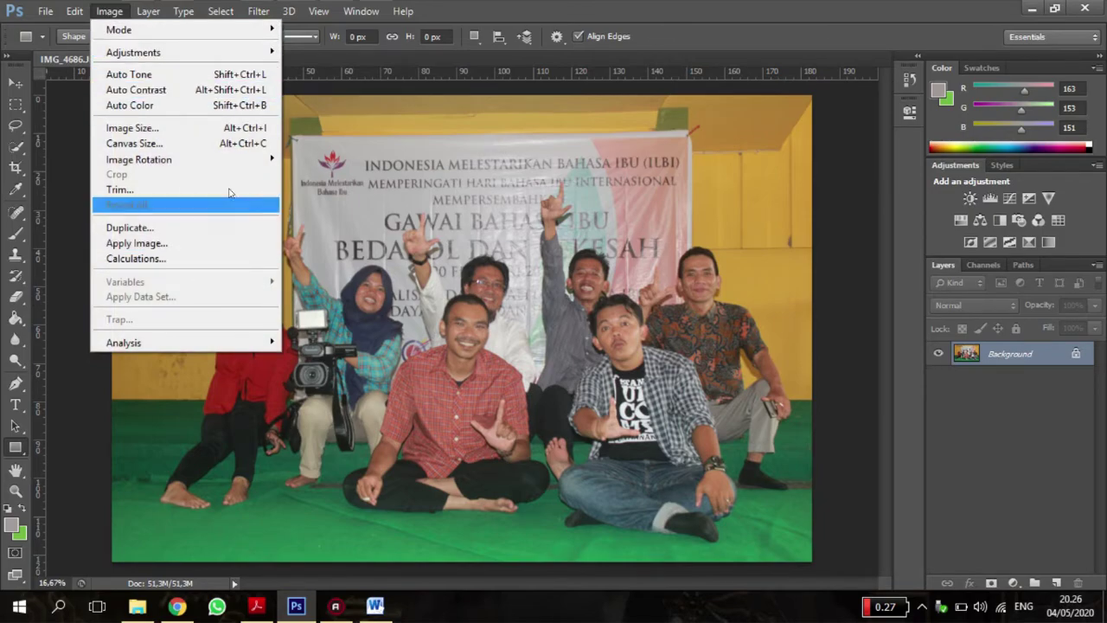
{"action": "left_click", "coordinate": [375, 605]}
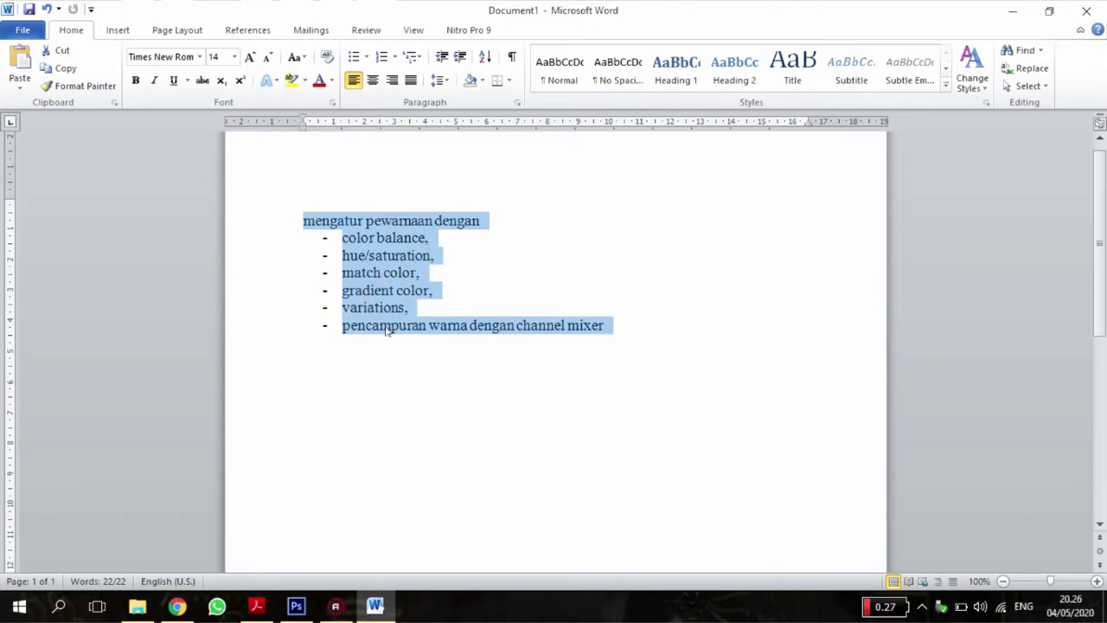
{"action": "left_click", "coordinate": [375, 605]}
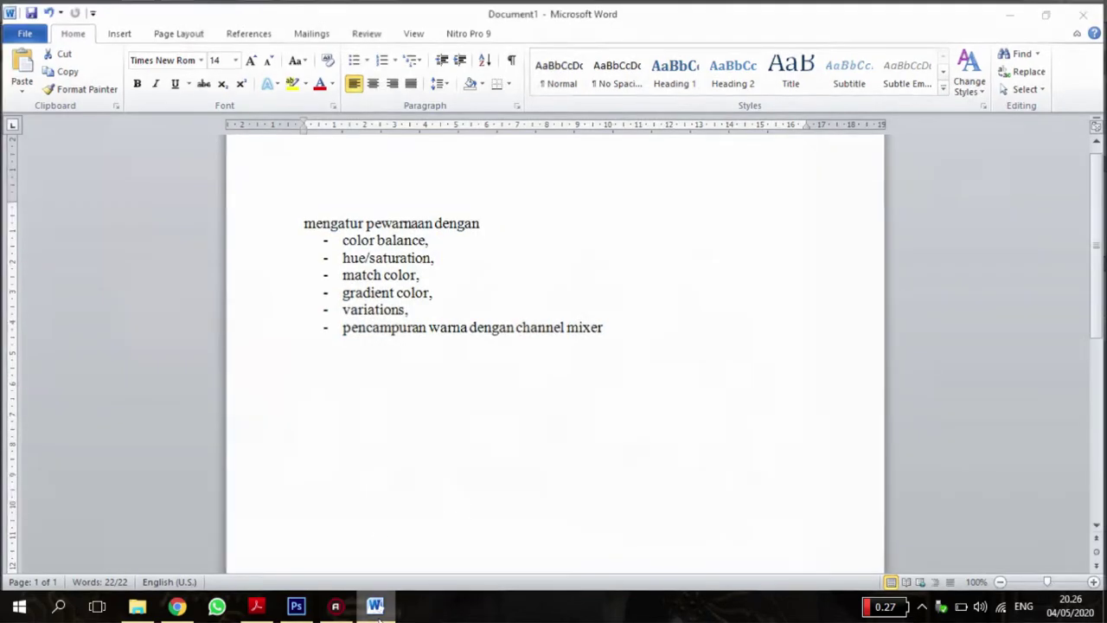
Step: Try brightening the photo with Curves by raising the RGB curve to output 115 at input 64
{"action": "left_click", "coordinate": [109, 10]}
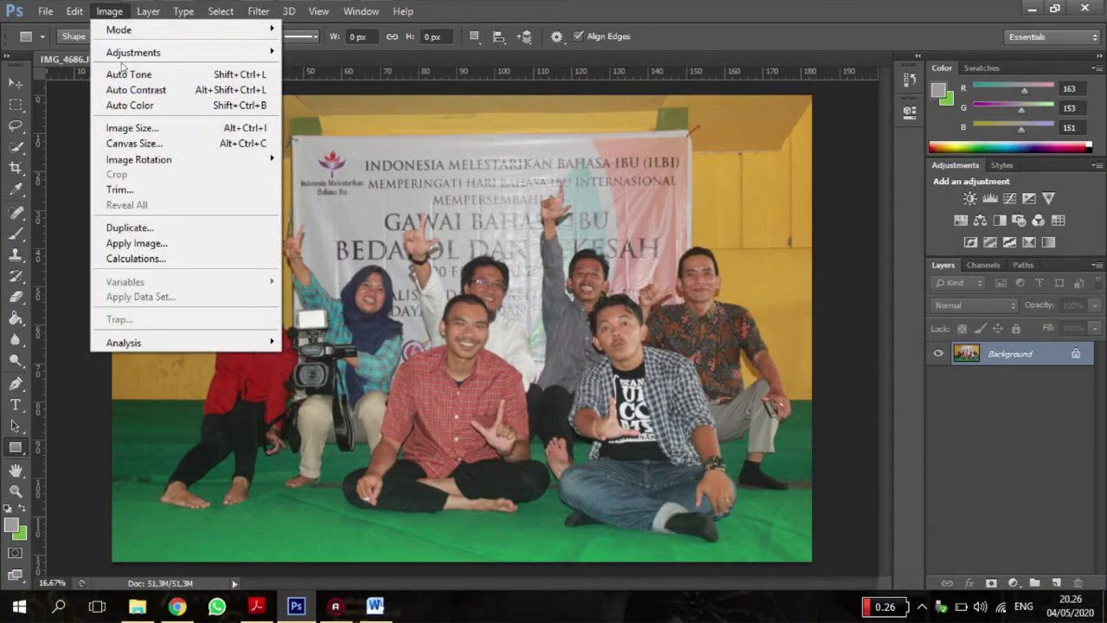
{"action": "mouse_move", "coordinate": [135, 58]}
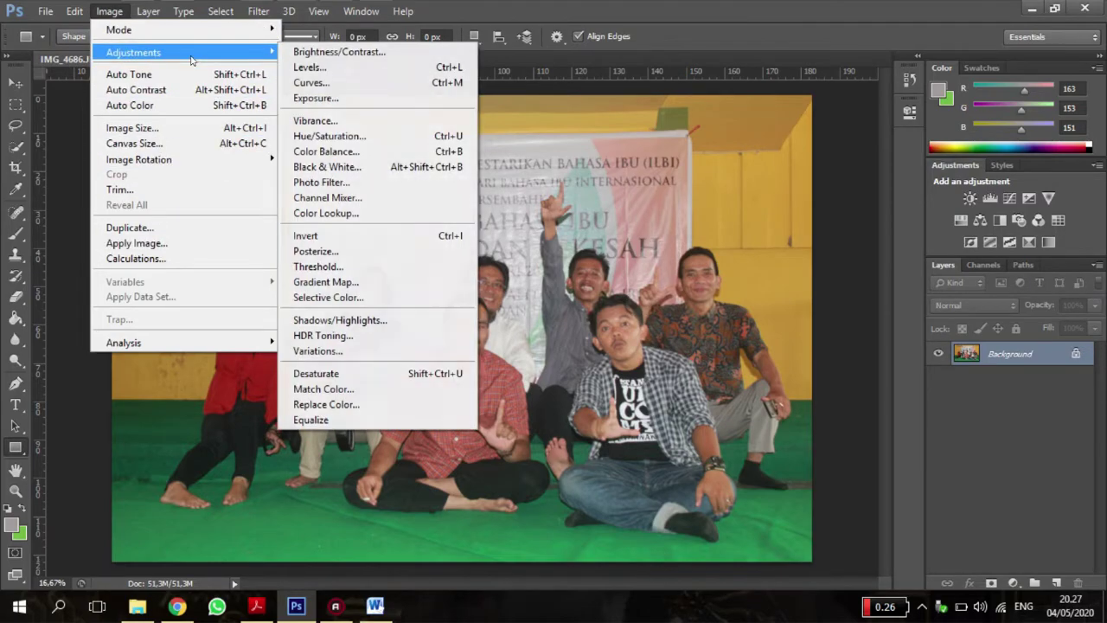
{"action": "mouse_move", "coordinate": [266, 51]}
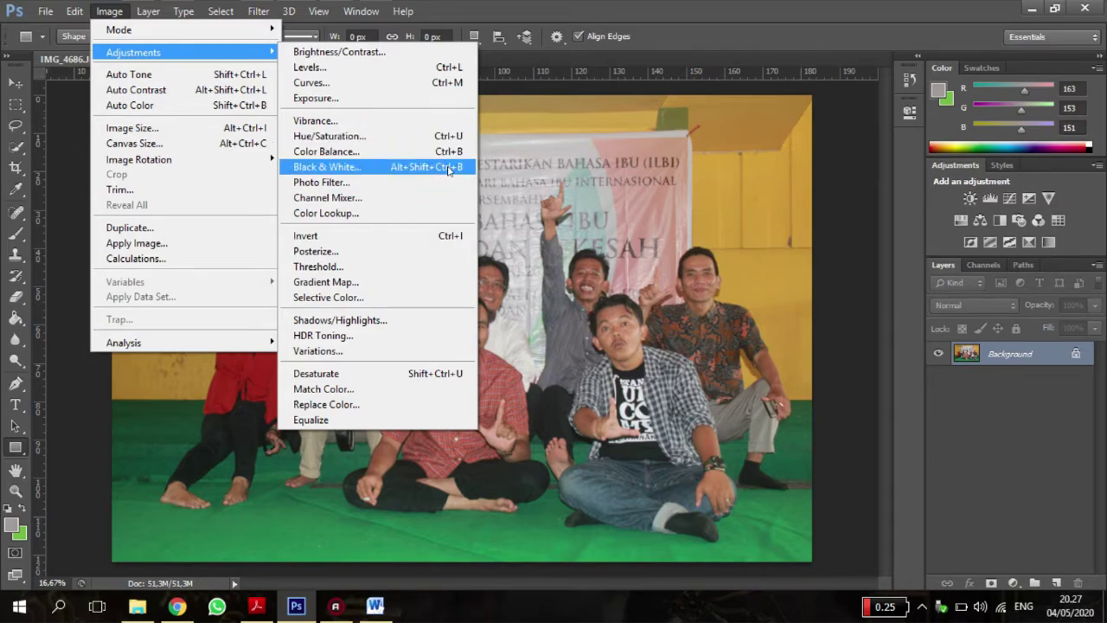
{"action": "left_click", "coordinate": [401, 84]}
{"action": "left_click_drag", "start_coordinate": [572, 71], "coordinate": [748, 72]}
{"action": "left_click_drag", "start_coordinate": [699, 258], "coordinate": [662, 256]}
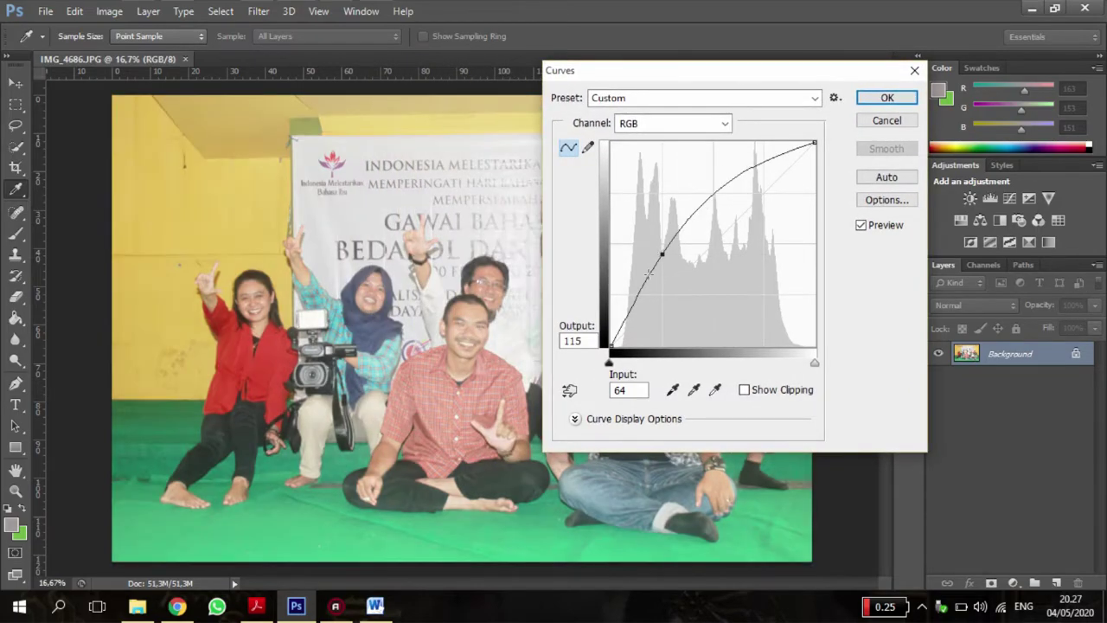
Step: Try a gentler RGB curve with two points, one at input 82 and output 86, and leave Curves
{"action": "left_click", "coordinate": [635, 287]}
{"action": "left_click_drag", "start_coordinate": [636, 286], "coordinate": [596, 299]}
{"action": "left_click_drag", "start_coordinate": [704, 204], "coordinate": [674, 269]}
{"action": "left_click", "coordinate": [647, 283]}
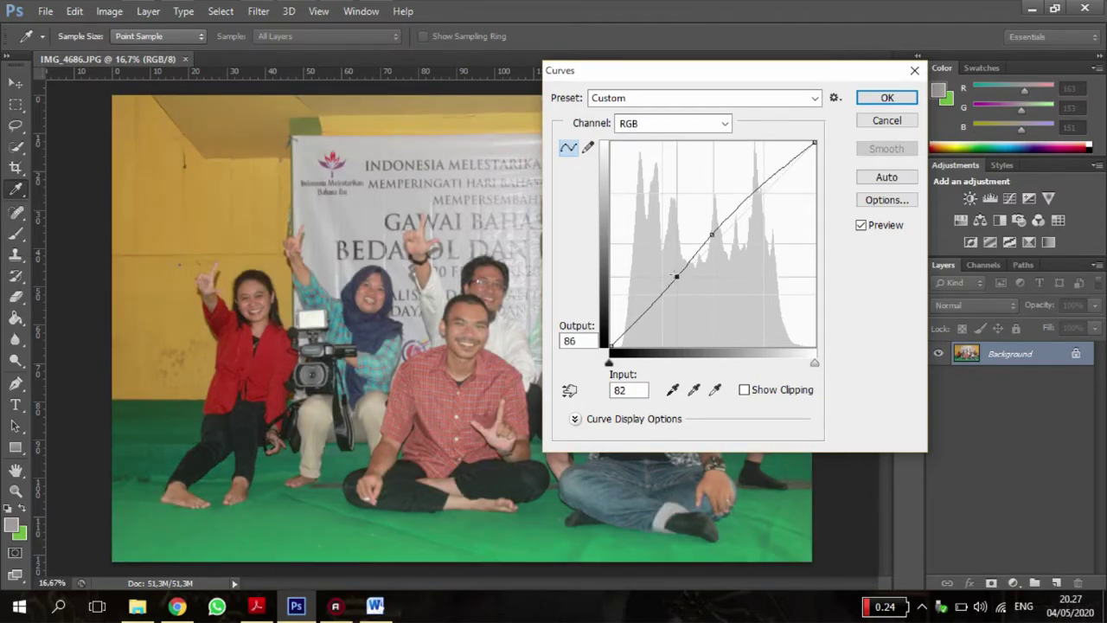
{"action": "left_click", "coordinate": [887, 98]}
{"action": "key", "text": "u"}
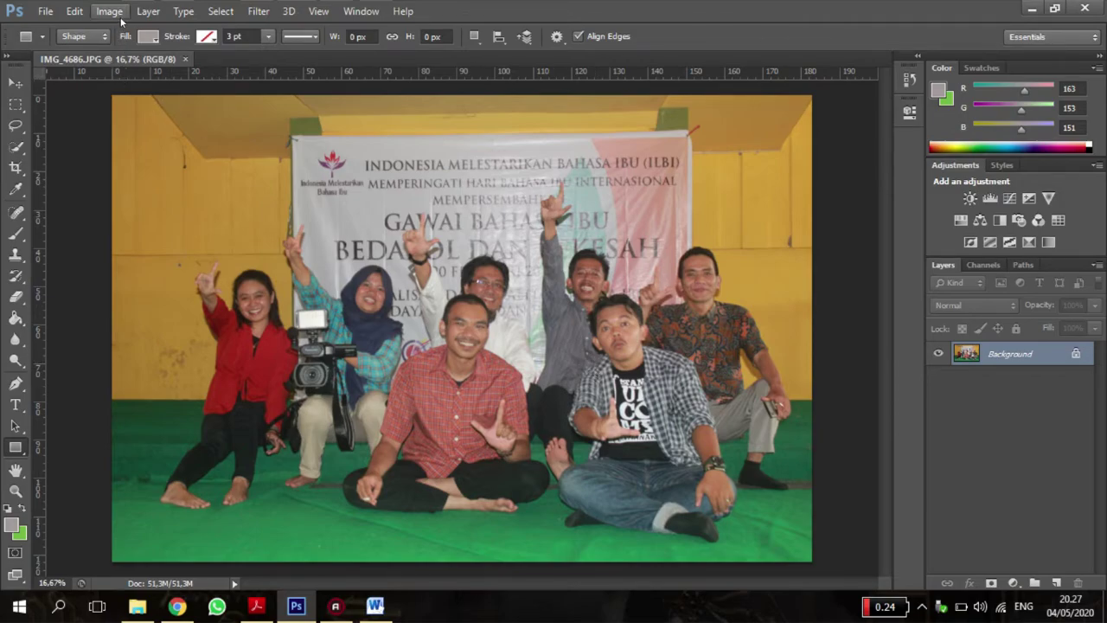
Step: Try Auto Contrast on the photo twice, undoing it each time
{"action": "left_click", "coordinate": [111, 12]}
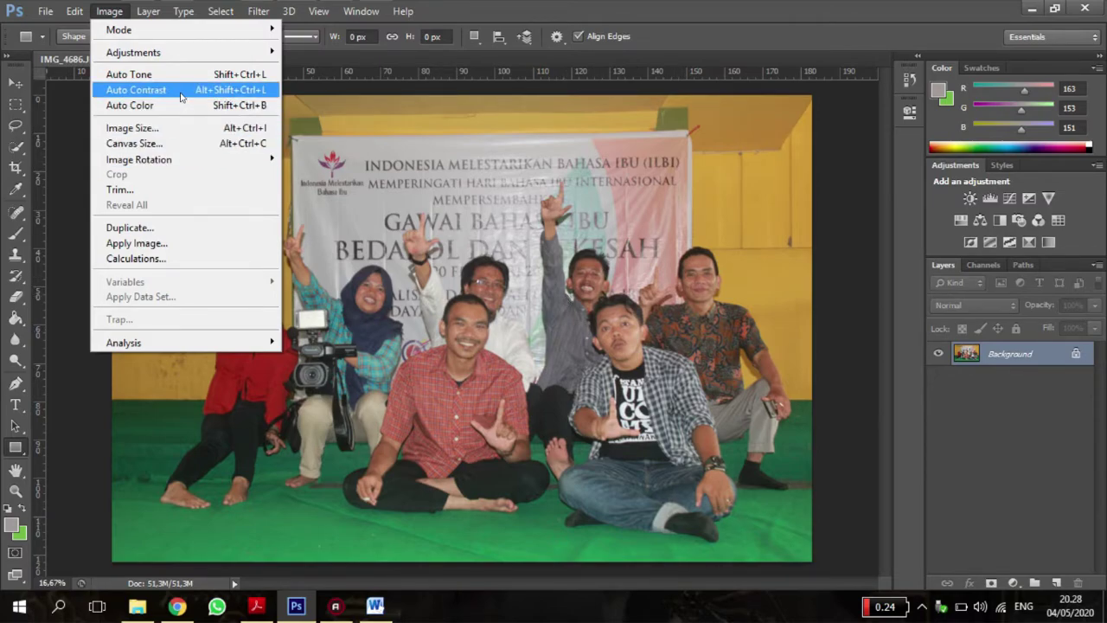
{"action": "left_click", "coordinate": [136, 90]}
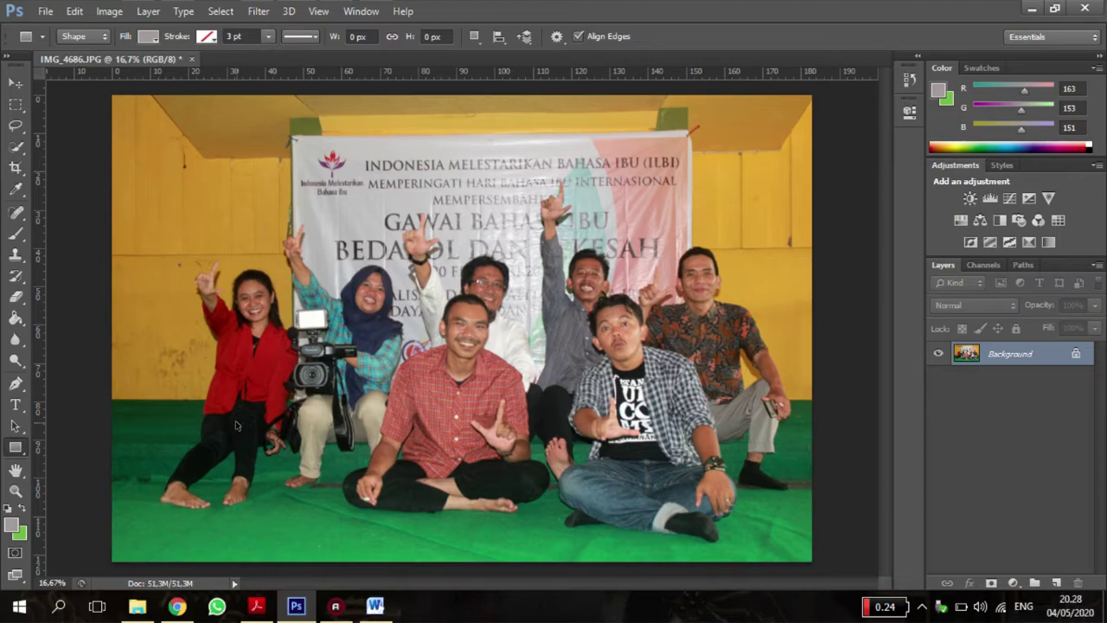
{"action": "key", "text": "ctrl+z"}
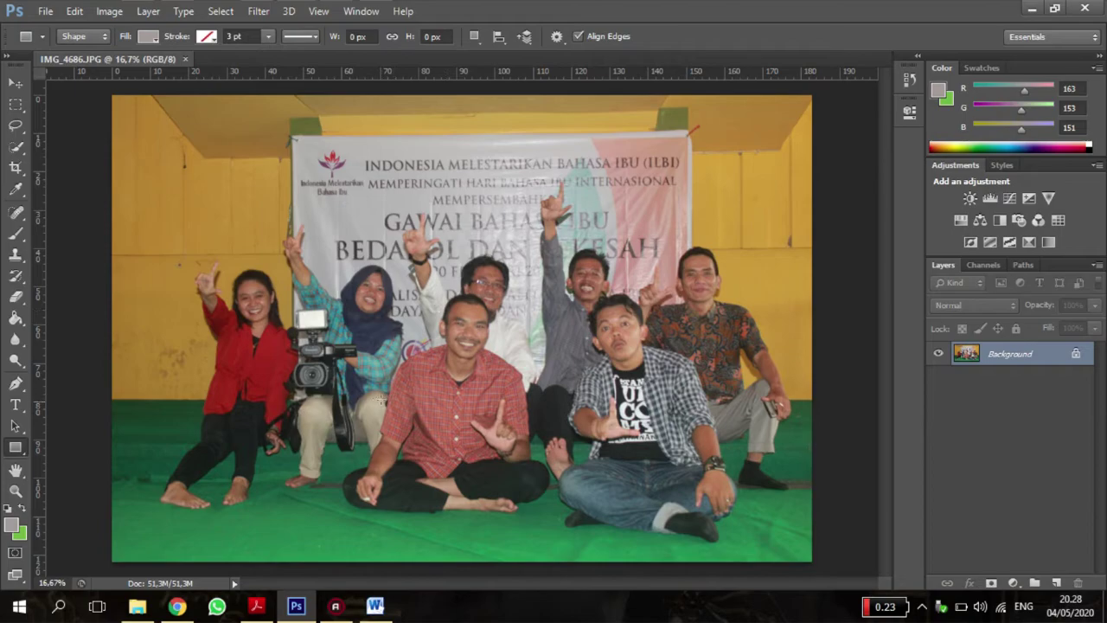
{"action": "left_click", "coordinate": [109, 12]}
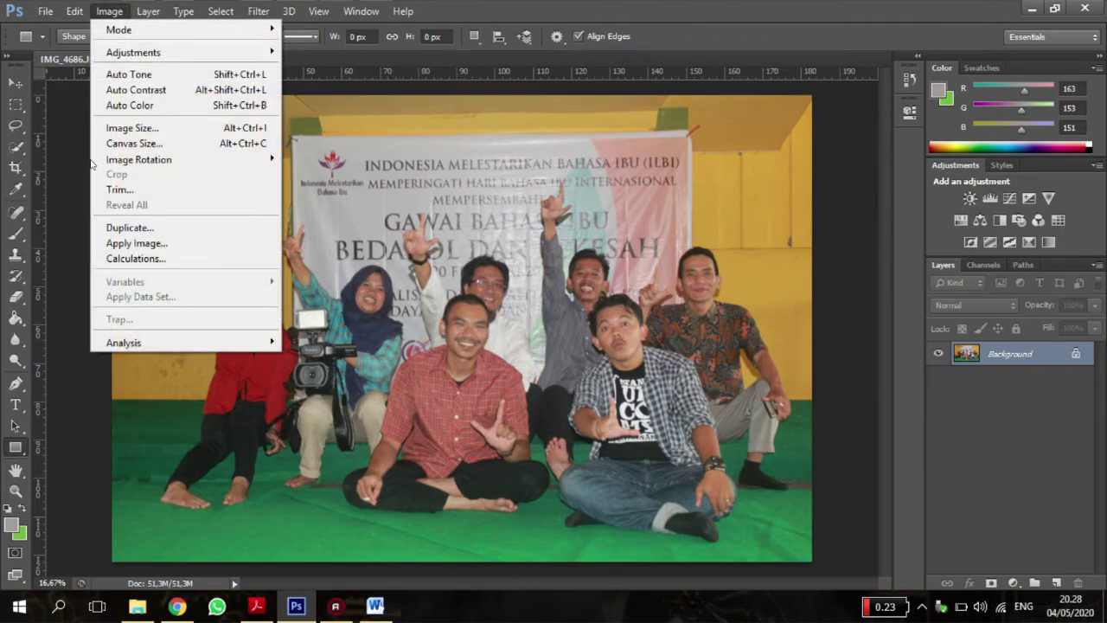
{"action": "left_click", "coordinate": [192, 90]}
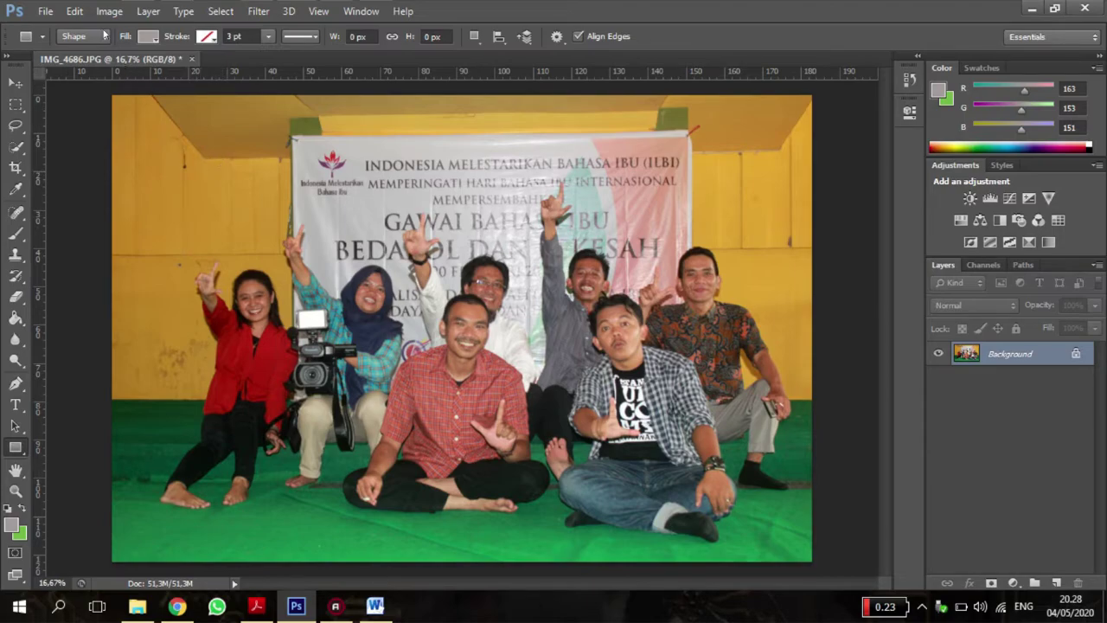
{"action": "key", "text": "ctrl+z"}
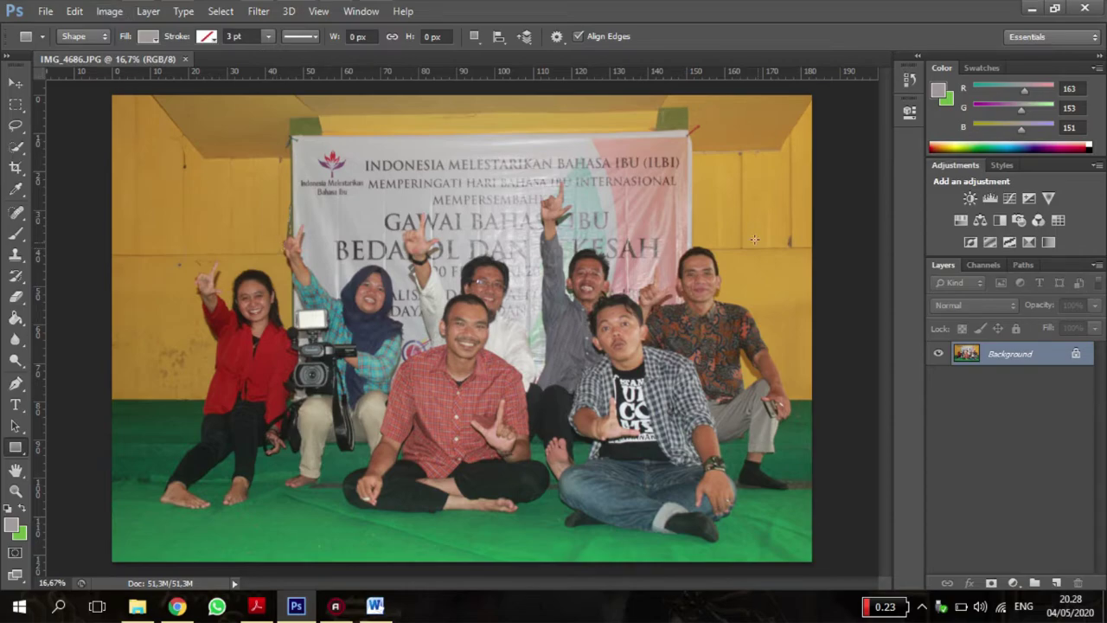
Step: Try Auto Tone on the photo twice, undoing it each time
{"action": "left_click", "coordinate": [109, 11]}
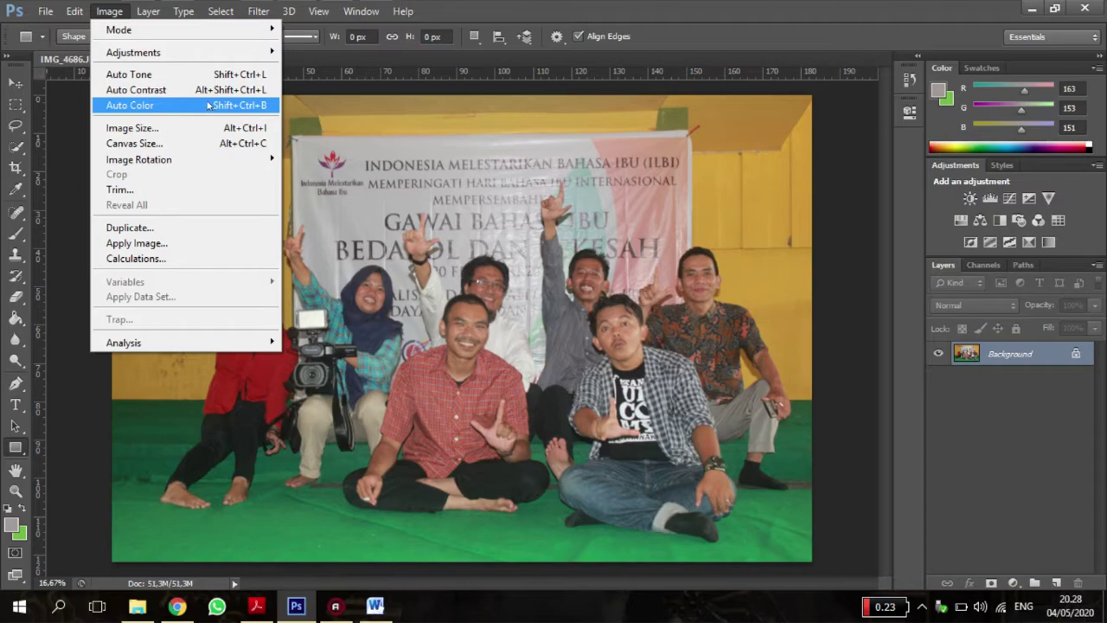
{"action": "left_click", "coordinate": [186, 75]}
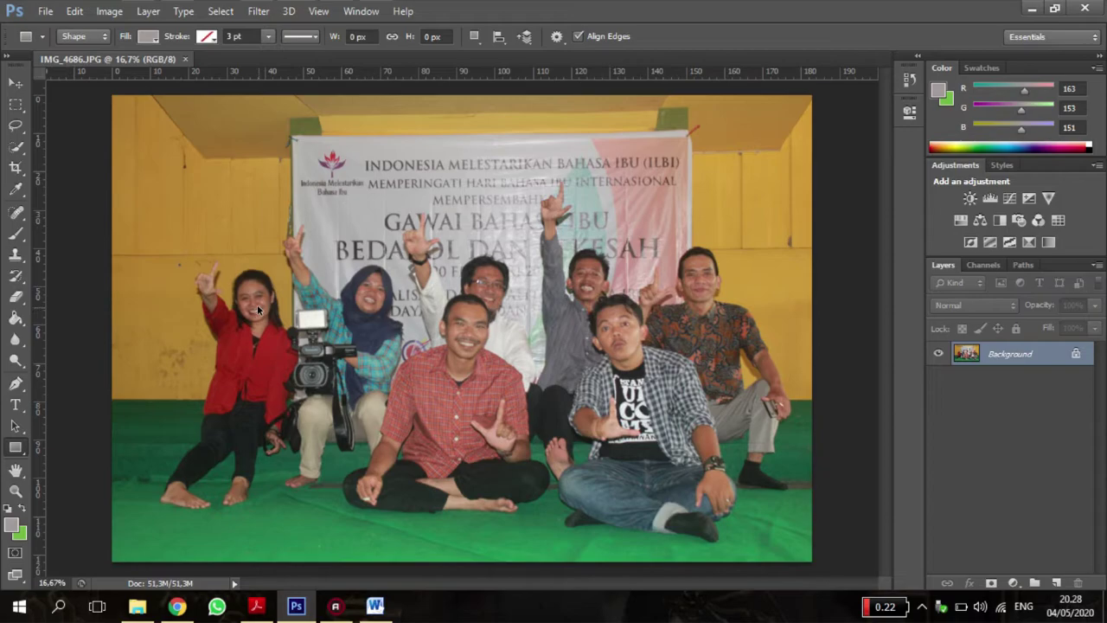
{"action": "left_click", "coordinate": [109, 11]}
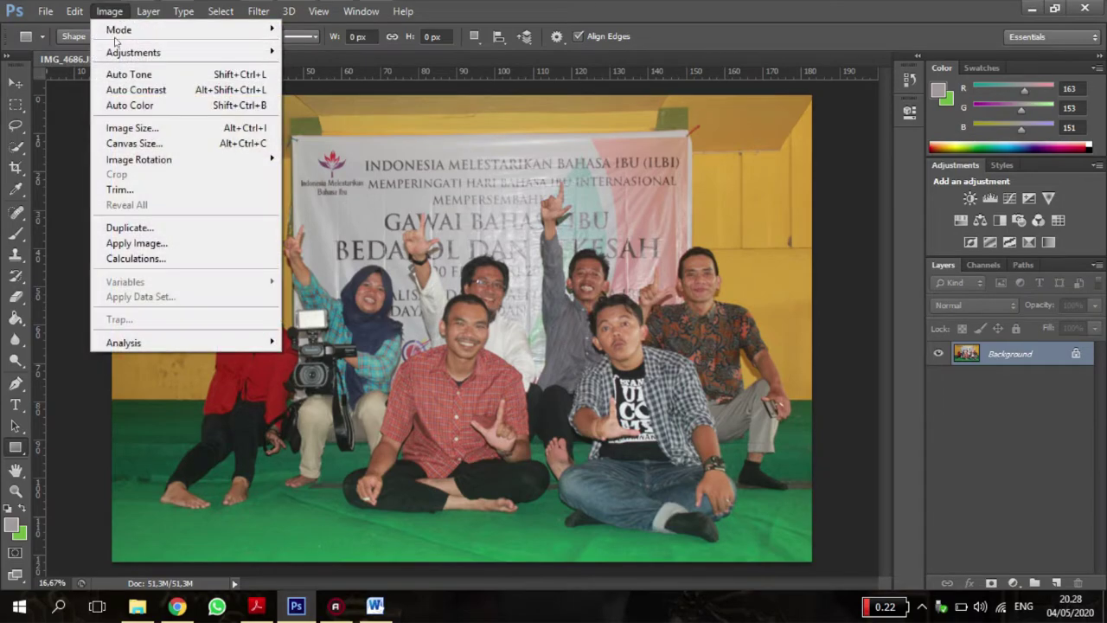
{"action": "left_click", "coordinate": [130, 75]}
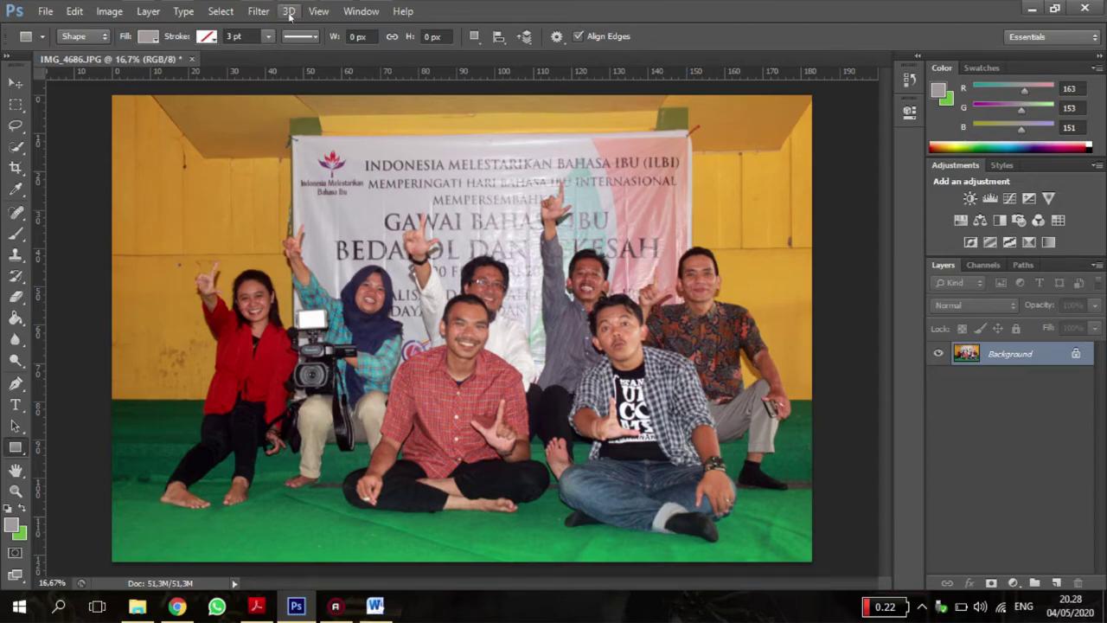
{"action": "key", "text": "ctrl+z"}
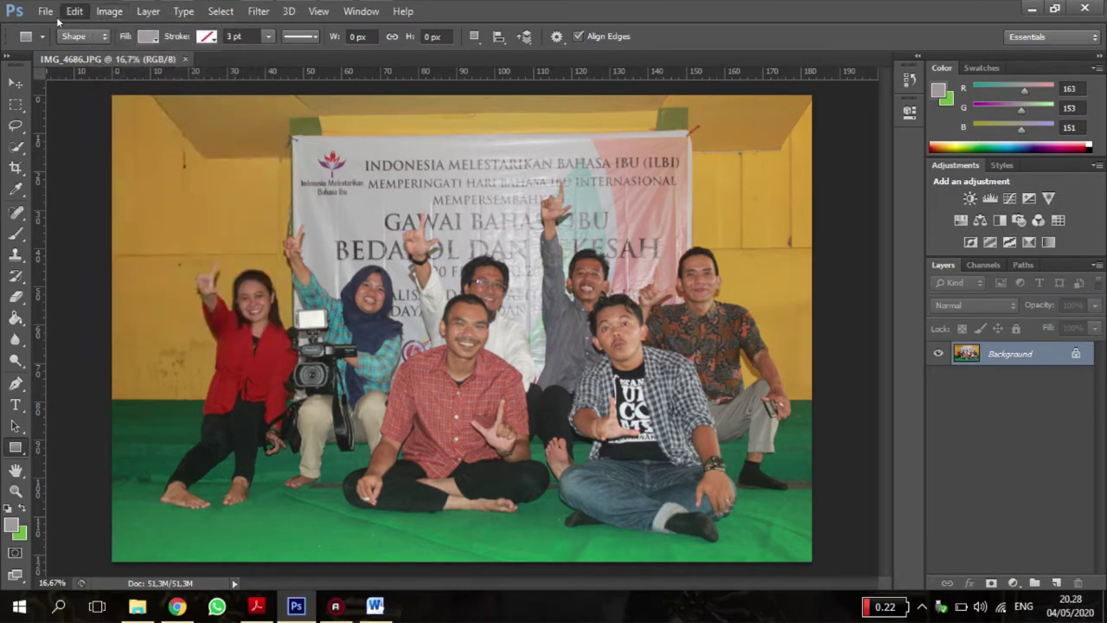
Step: Try a Brightness/Contrast adjustment on the photo with brightness -3 and contrast 30
{"action": "left_click", "coordinate": [45, 11]}
{"action": "mouse_move", "coordinate": [109, 11]}
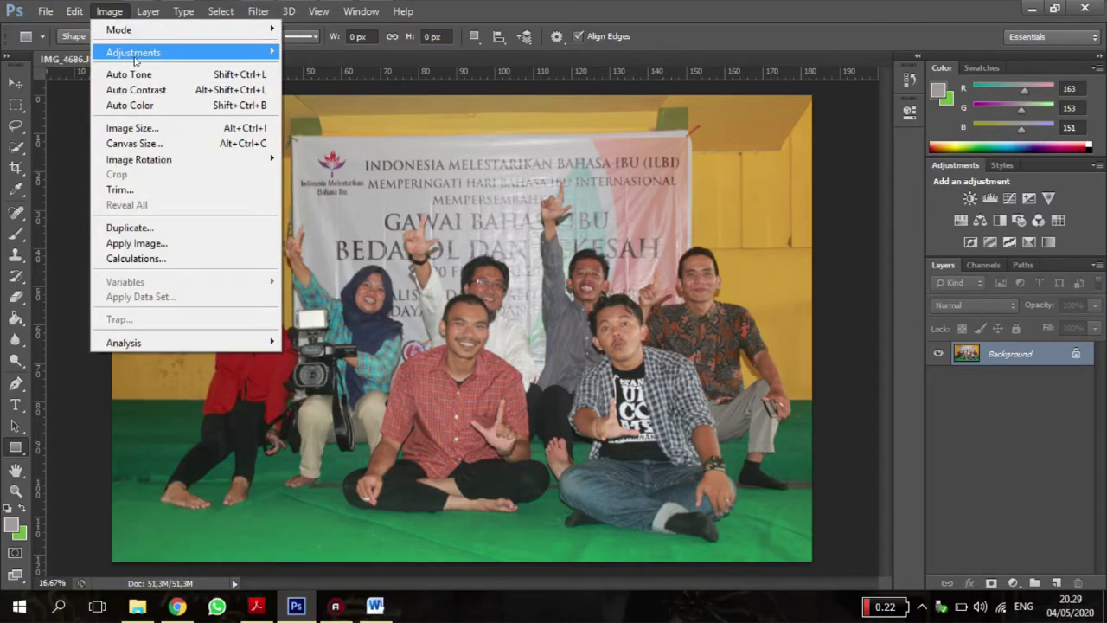
{"action": "mouse_move", "coordinate": [134, 55]}
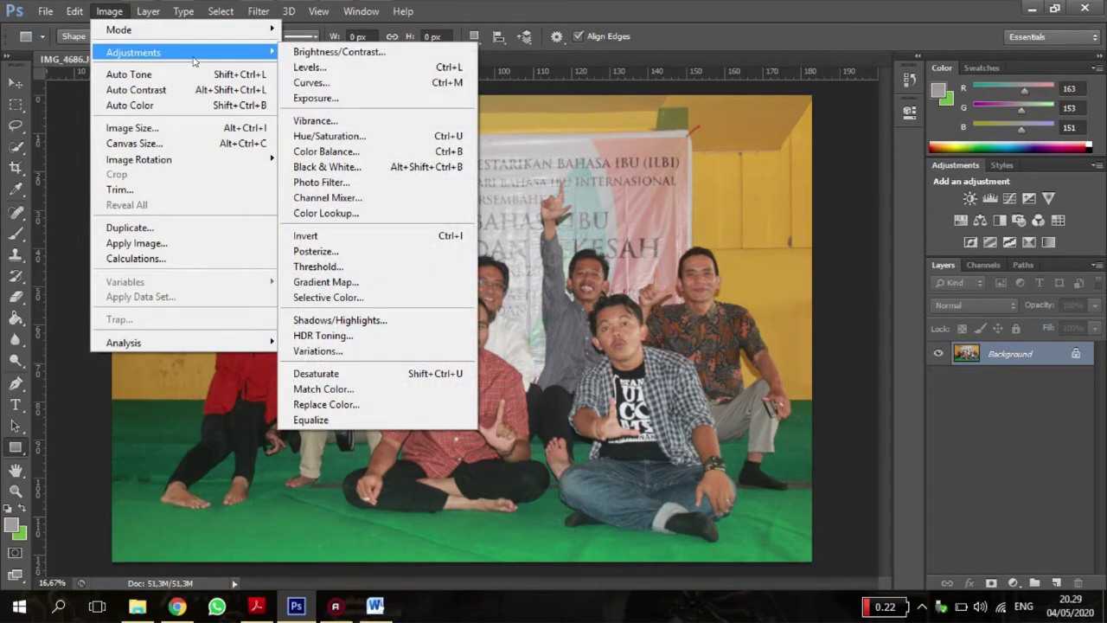
{"action": "left_click", "coordinate": [365, 53]}
{"action": "left_click_drag", "start_coordinate": [891, 116], "coordinate": [927, 208]}
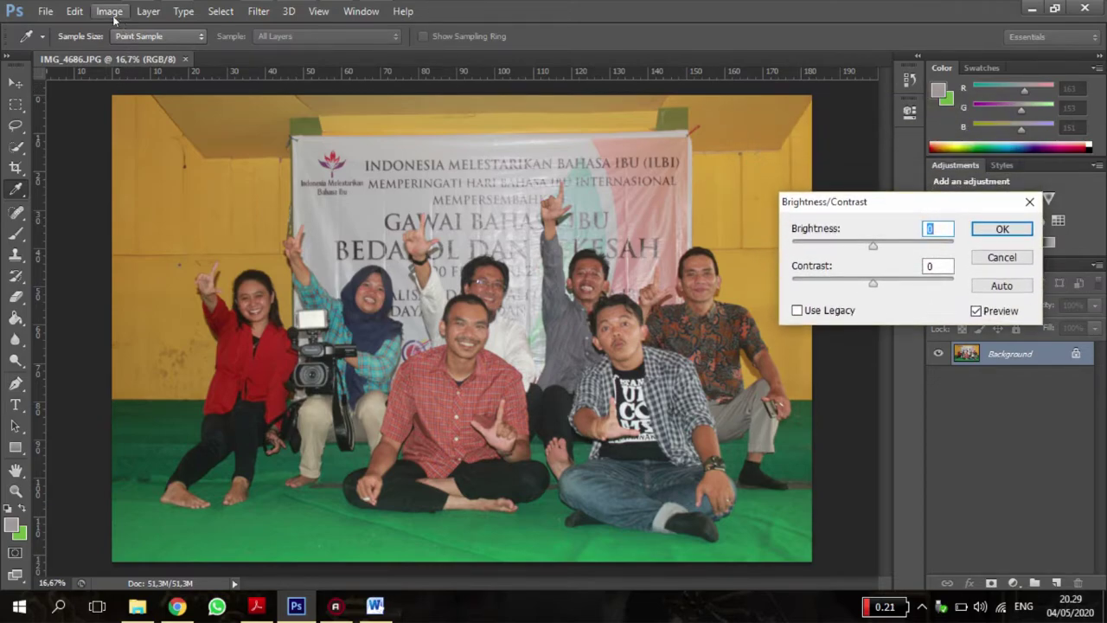
{"action": "left_click", "coordinate": [109, 11]}
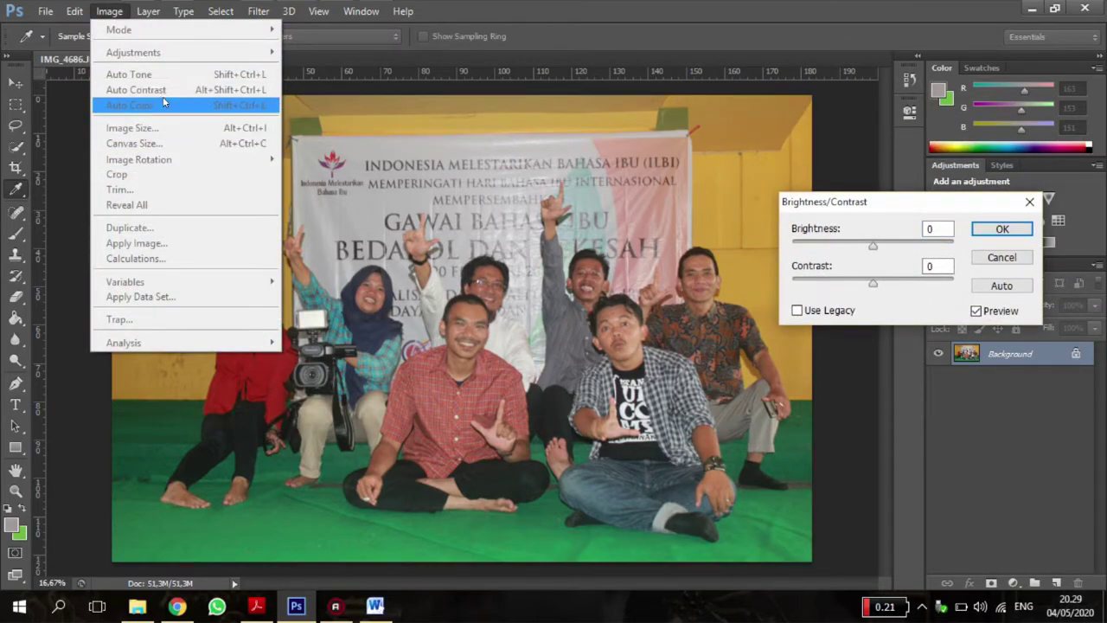
{"action": "left_click", "coordinate": [109, 12]}
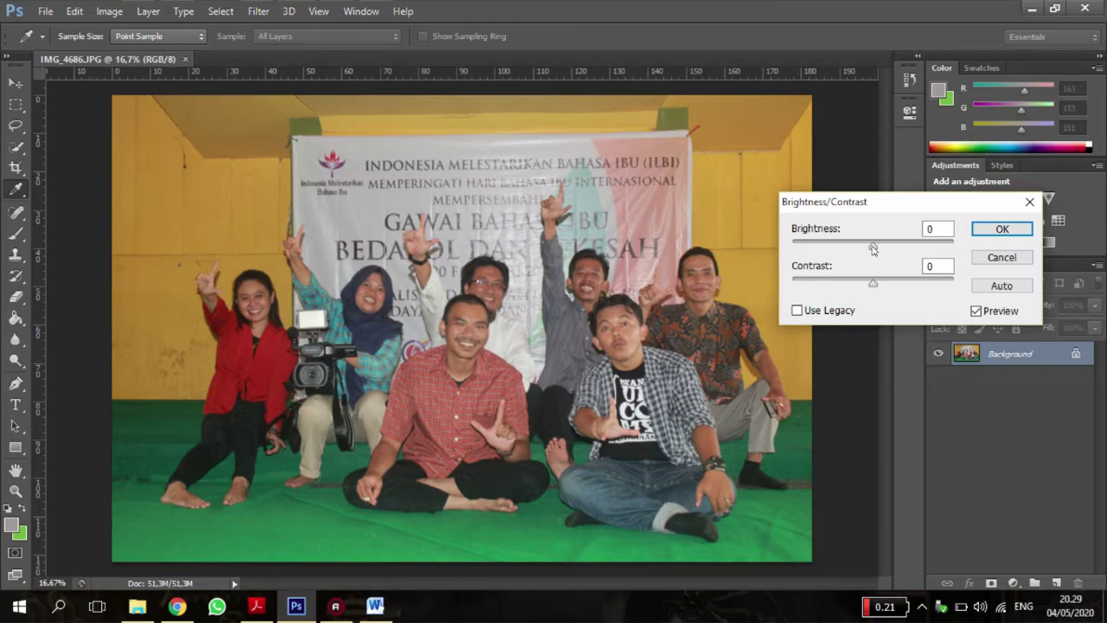
{"action": "left_click_drag", "start_coordinate": [873, 248], "coordinate": [898, 286]}
{"action": "left_click", "coordinate": [889, 266]}
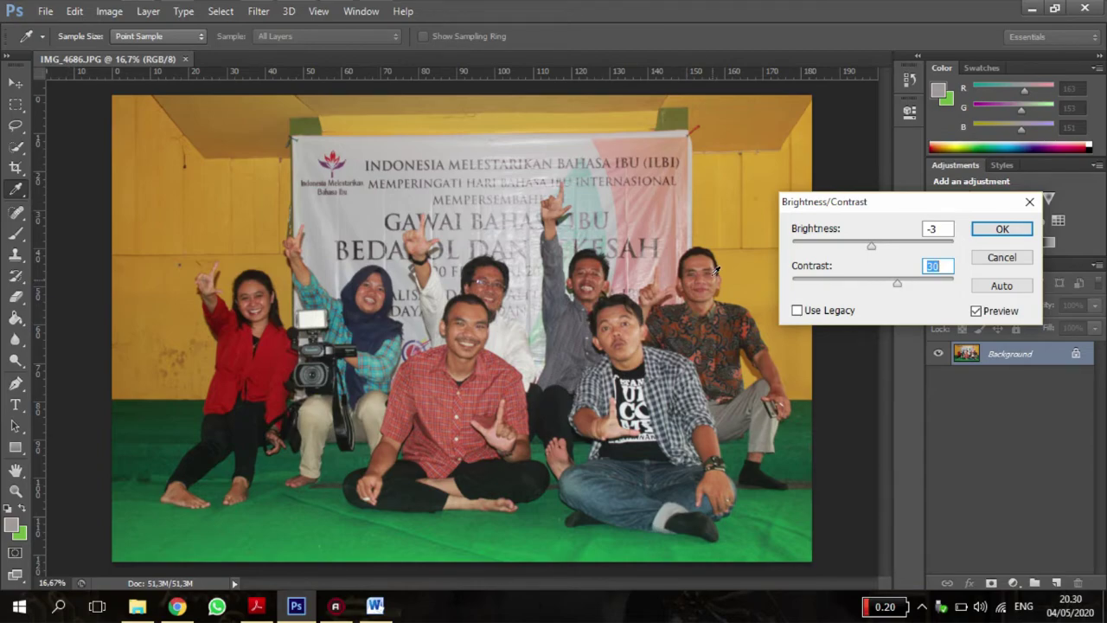
Step: Try brightness 14 and contrast 19 on the photo, and restore its original look
{"action": "mouse_move", "coordinate": [871, 246]}
{"action": "left_mouse_down"}
{"action": "mouse_move", "coordinate": [859, 249]}
{"action": "mouse_move", "coordinate": [873, 249]}
{"action": "left_mouse_up"}
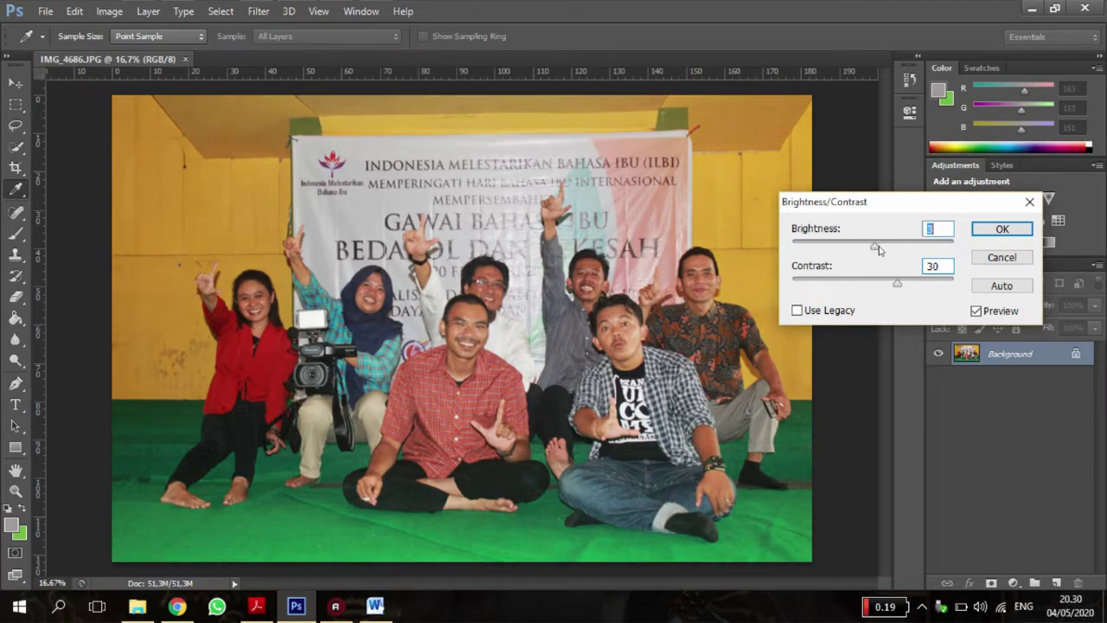
{"action": "left_click_drag", "start_coordinate": [898, 285], "coordinate": [879, 249]}
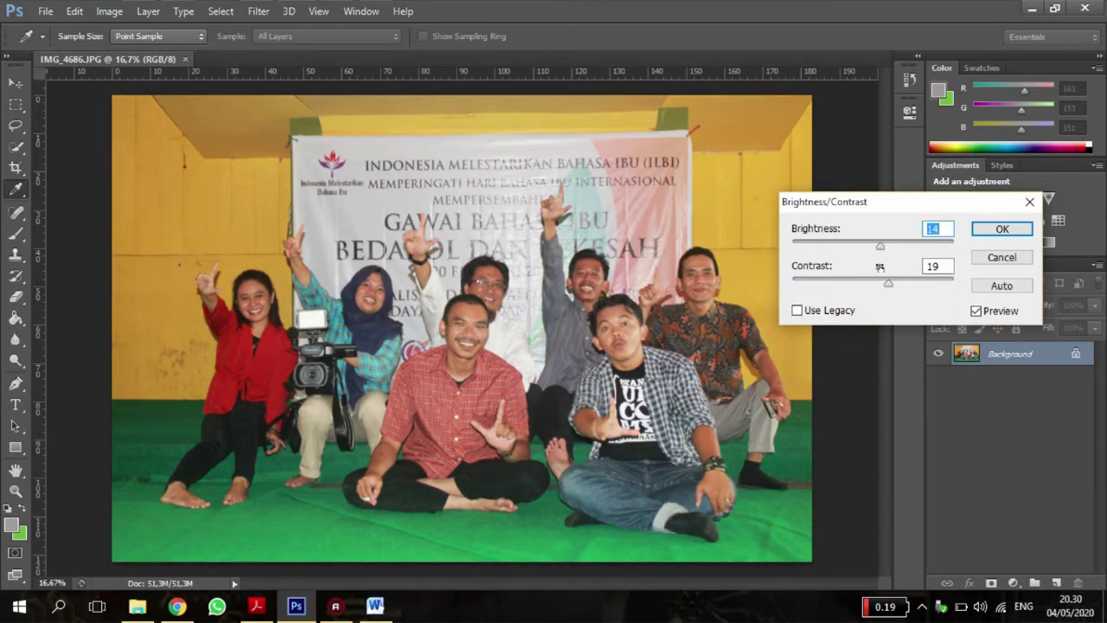
{"action": "key", "text": "Return"}
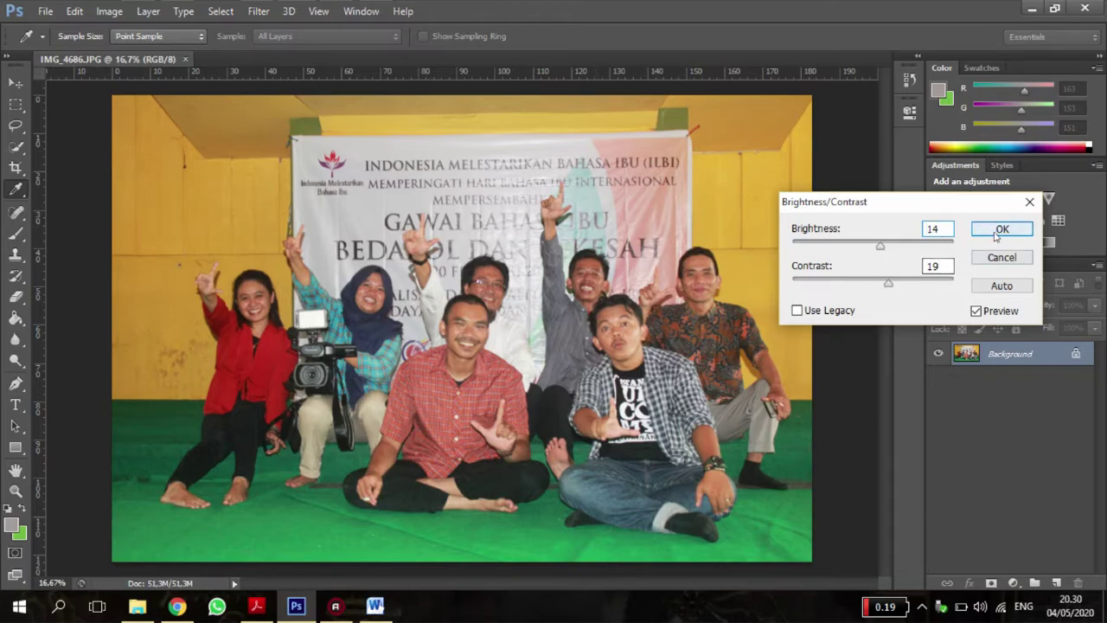
{"action": "key", "text": "u"}
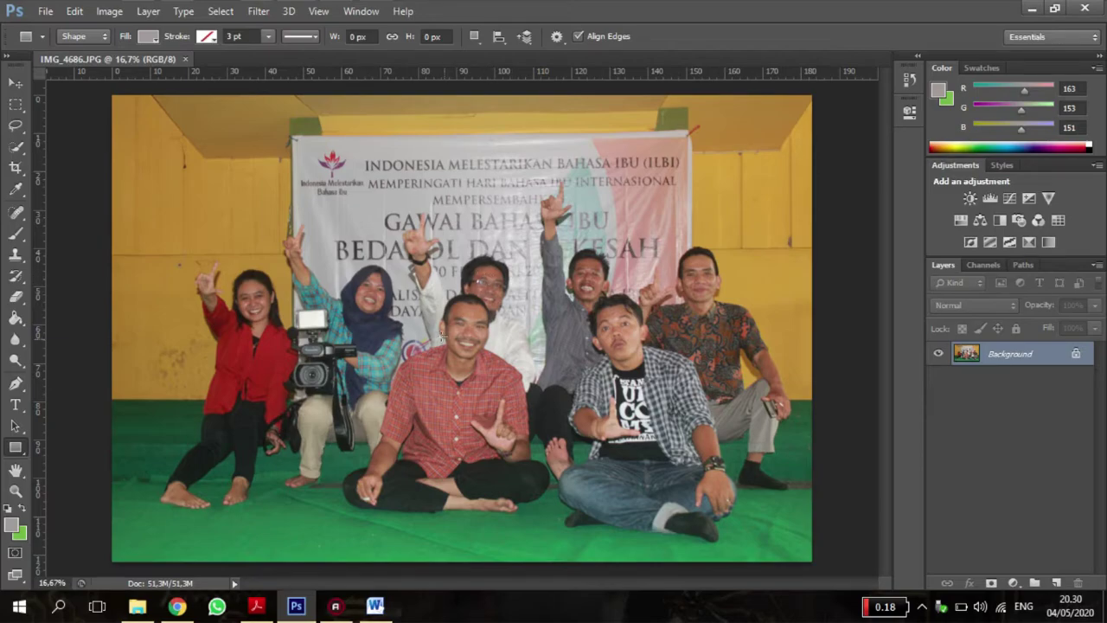
Step: Try Auto Contrast on the photo once more and undo it
{"action": "left_click", "coordinate": [74, 11]}
{"action": "key", "text": "Escape"}
{"action": "left_click", "coordinate": [109, 11]}
{"action": "left_click", "coordinate": [156, 92]}
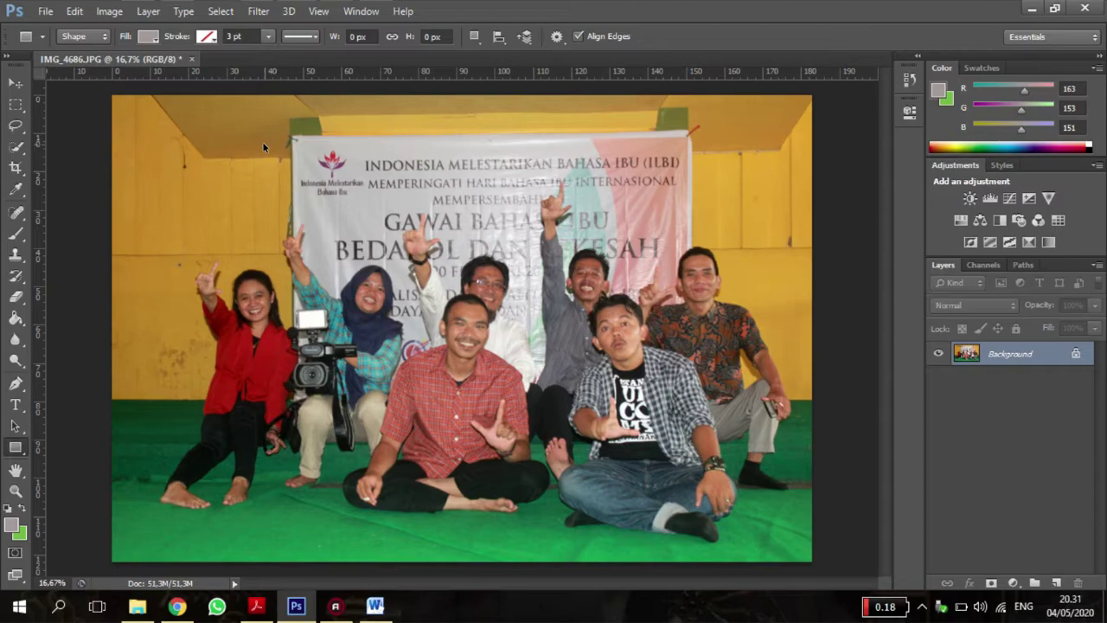
{"action": "key", "text": "ctrl+z"}
Step: Preview the default Black & White conversion on the whole photo, dismissing the battery notice, and cancel the adjustment
{"action": "left_click", "coordinate": [119, 12]}
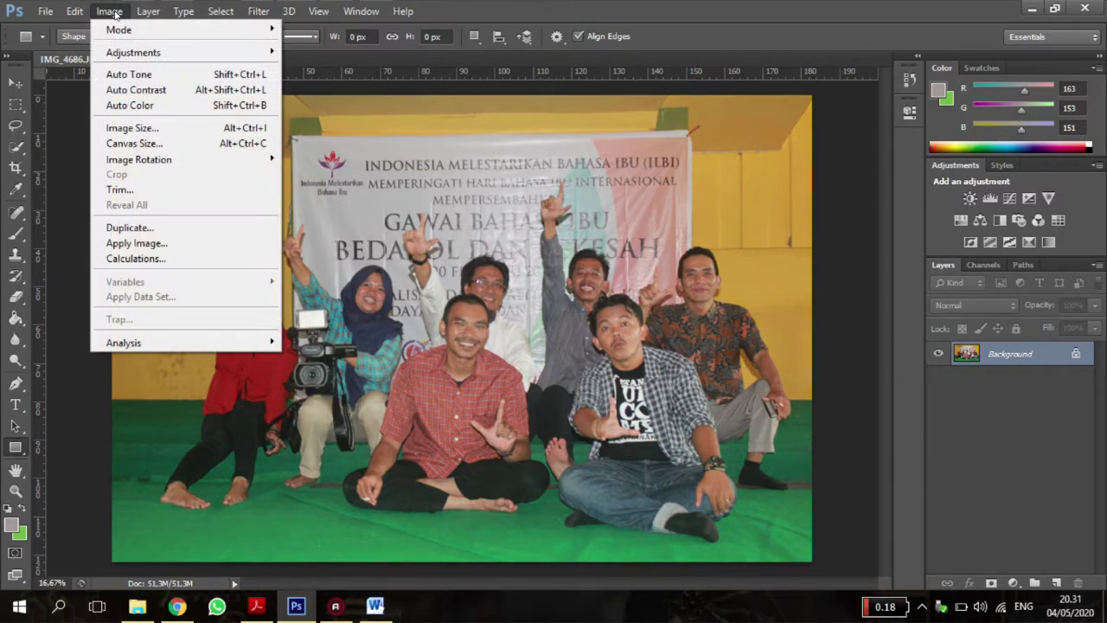
{"action": "mouse_move", "coordinate": [197, 55]}
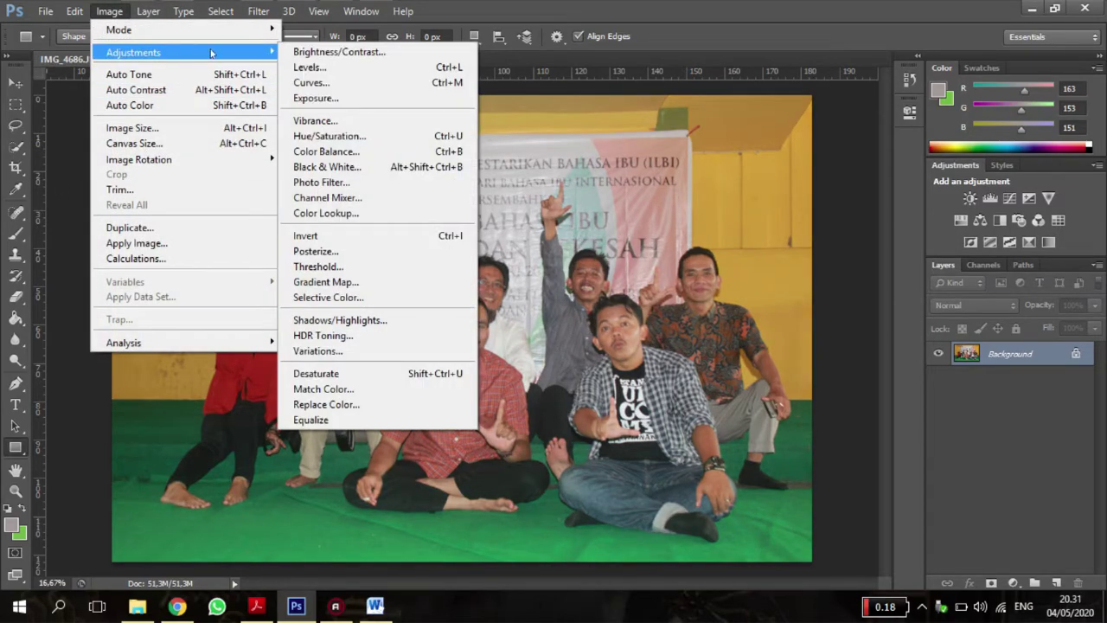
{"action": "left_click", "coordinate": [412, 169]}
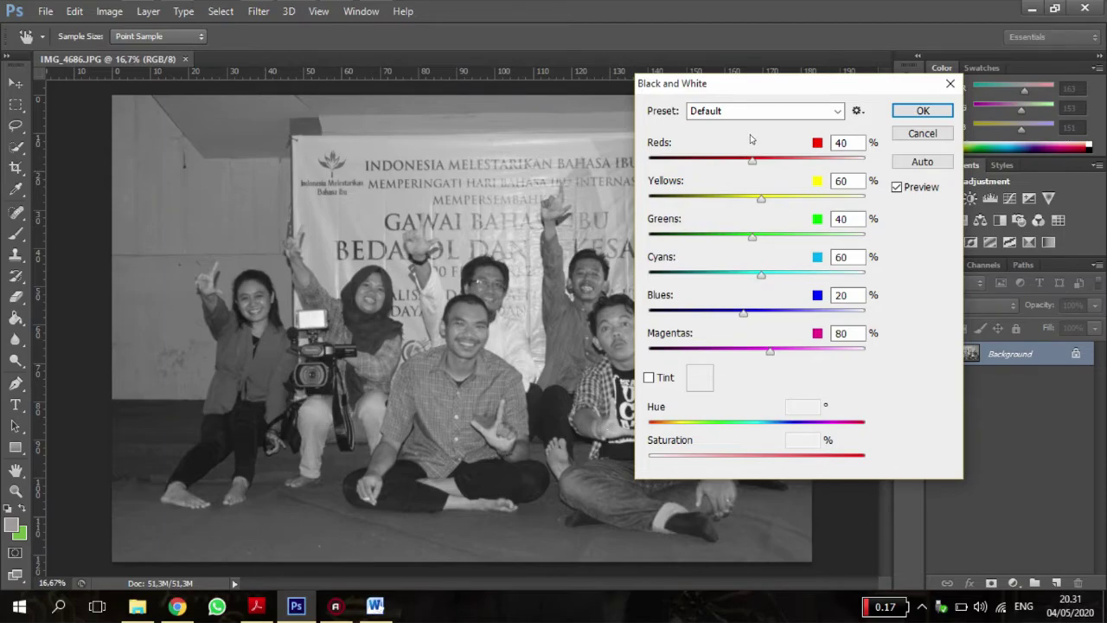
{"action": "left_click_drag", "start_coordinate": [758, 86], "coordinate": [922, 141]}
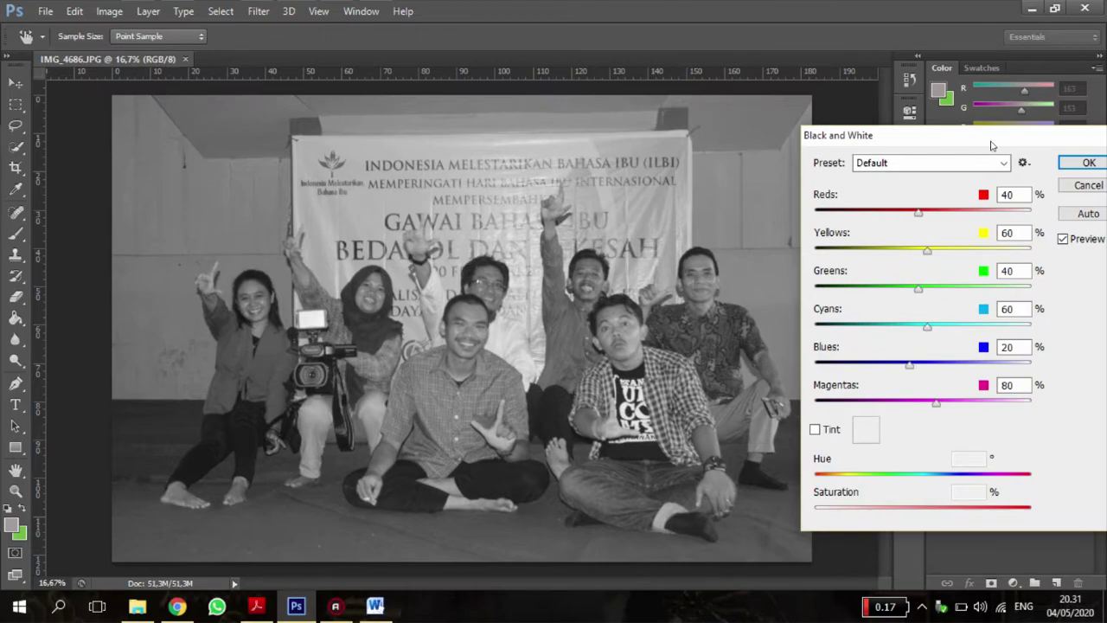
{"action": "left_click_drag", "start_coordinate": [991, 141], "coordinate": [501, 143]}
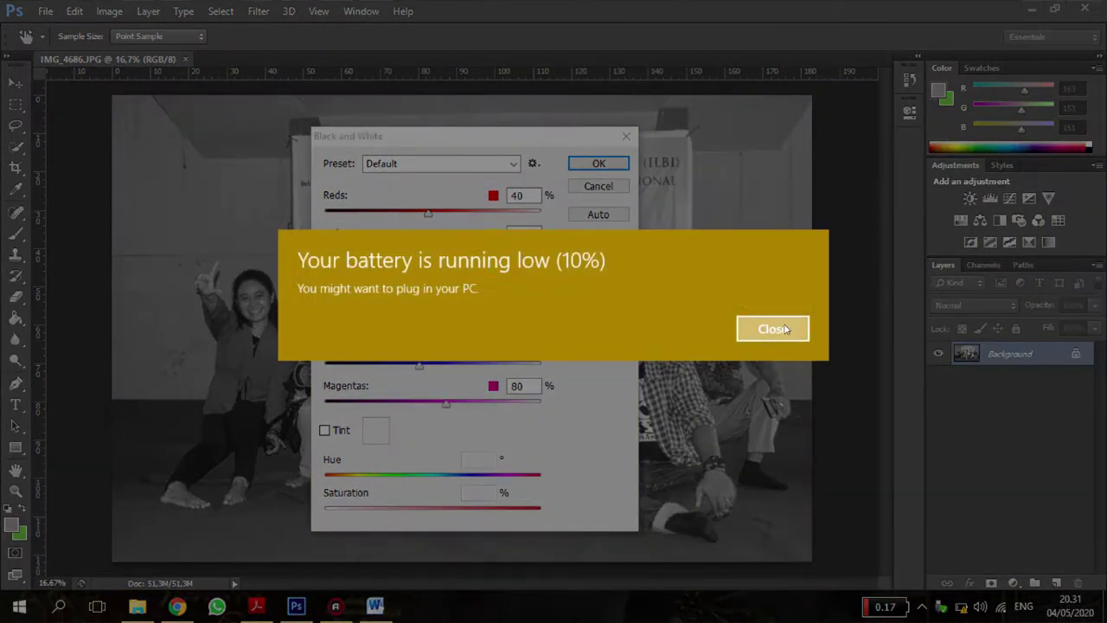
{"action": "left_click", "coordinate": [783, 332]}
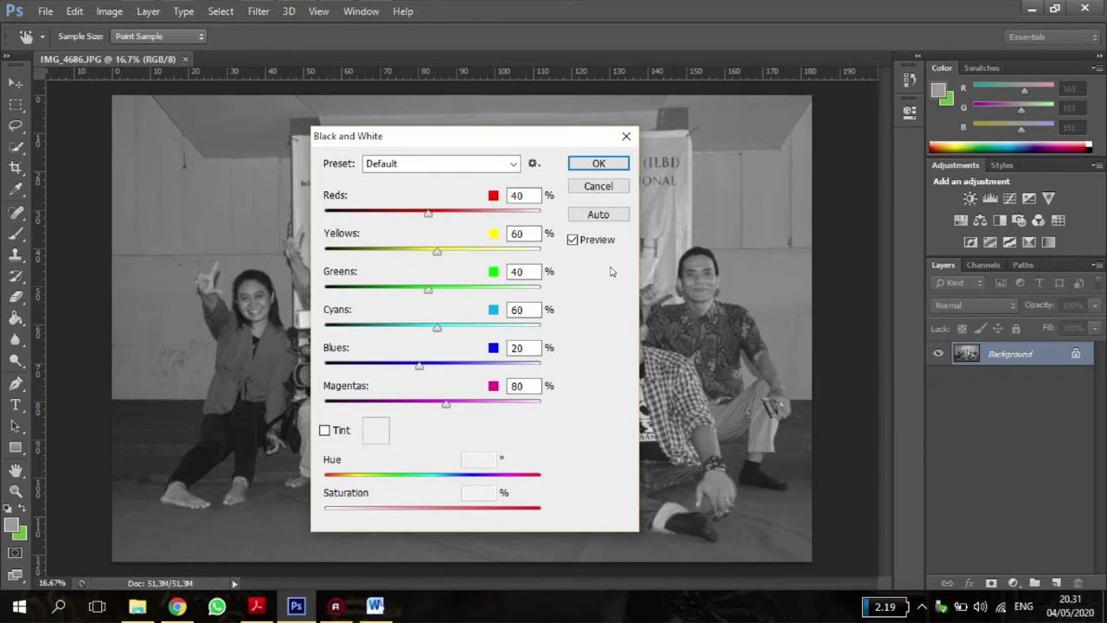
{"action": "left_click", "coordinate": [596, 187]}
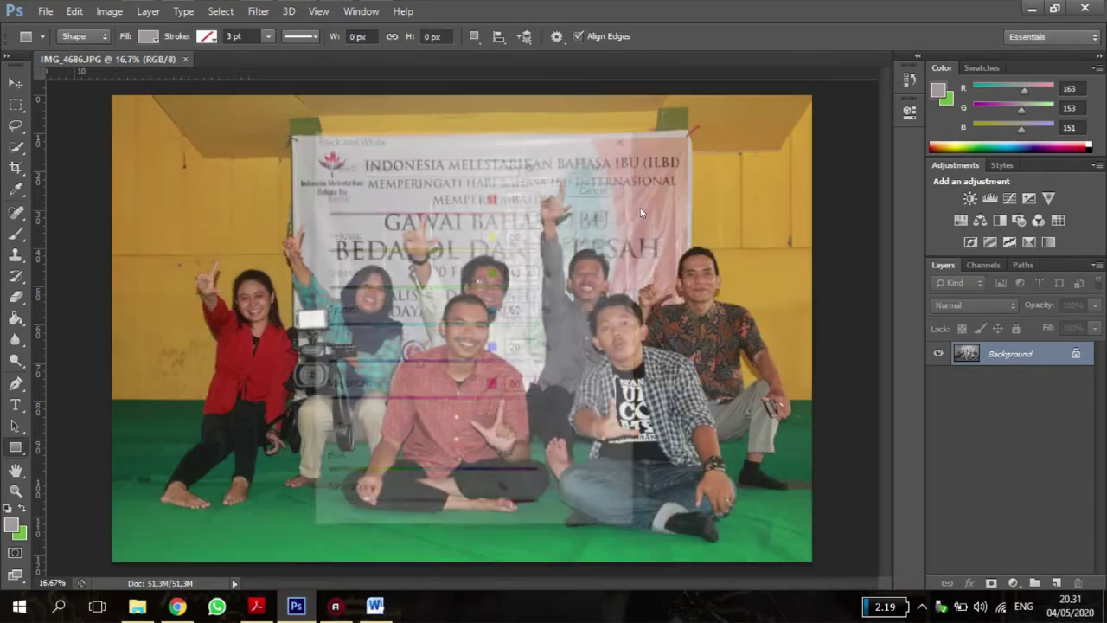
Step: Start a Curves adjustment and brighten the photo with an RGB curve point at input 45, output 104
{"action": "left_click", "coordinate": [108, 11]}
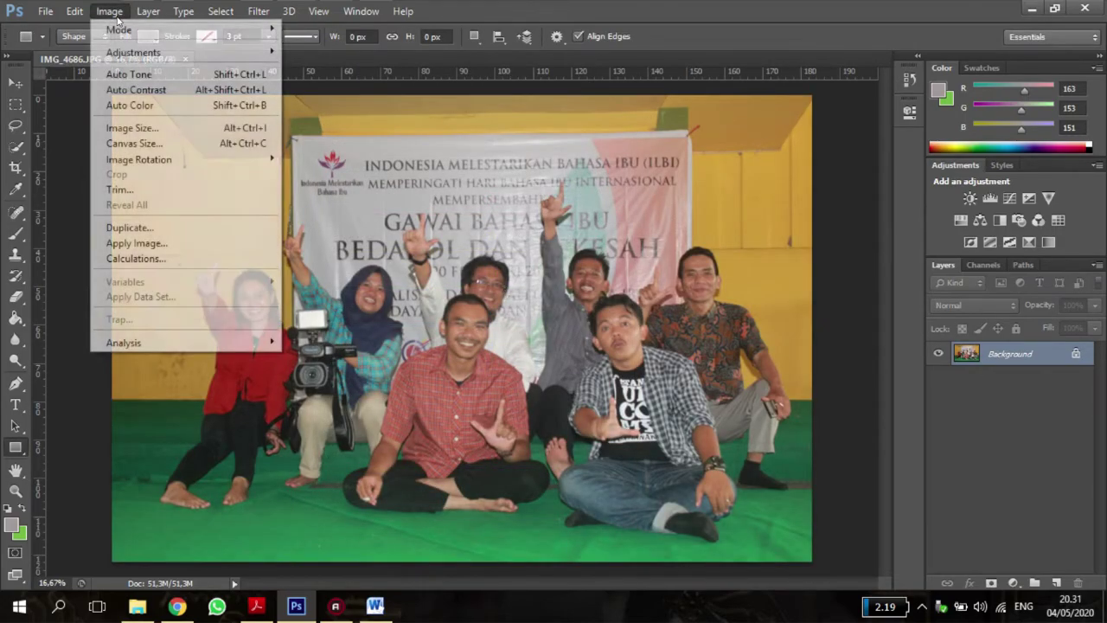
{"action": "mouse_move", "coordinate": [123, 52]}
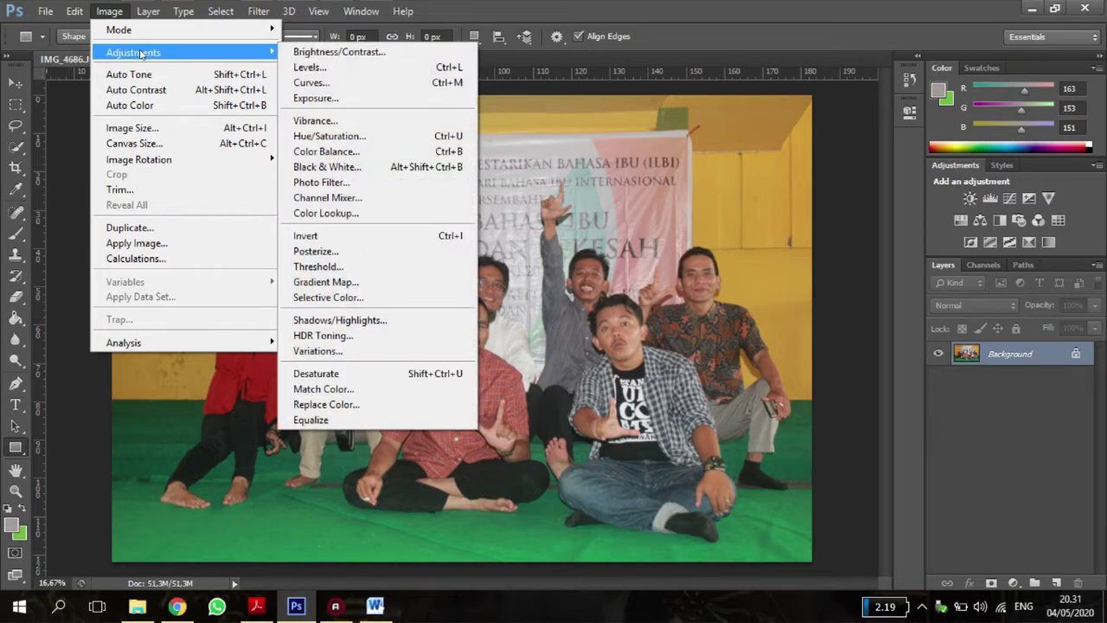
{"action": "left_click", "coordinate": [358, 82]}
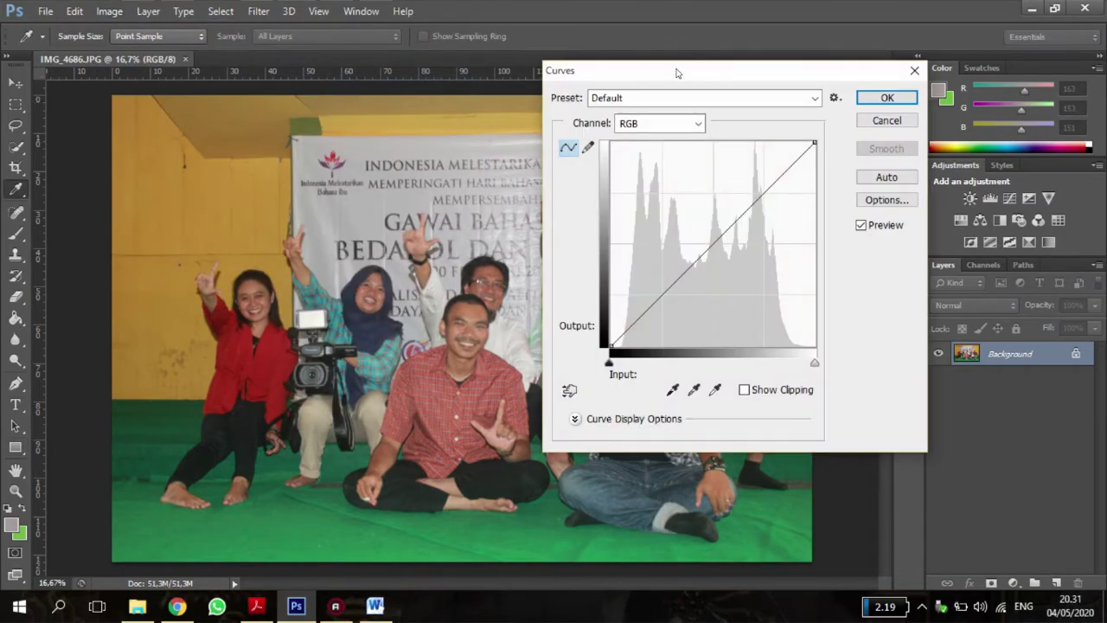
{"action": "left_click_drag", "start_coordinate": [677, 72], "coordinate": [789, 91]}
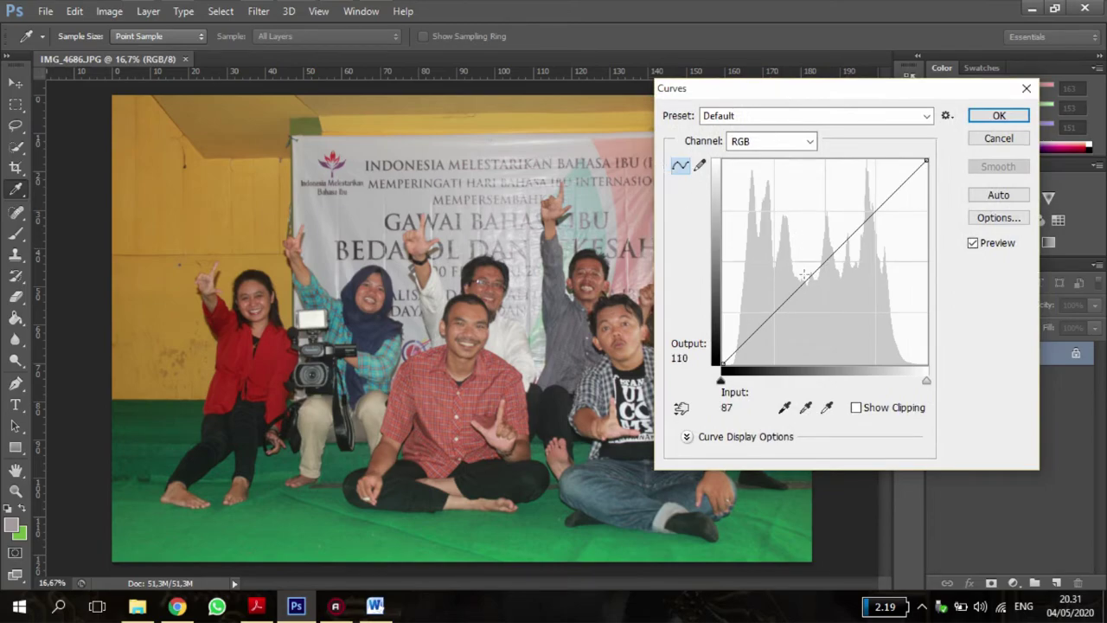
{"action": "left_click_drag", "start_coordinate": [776, 305], "coordinate": [758, 281]}
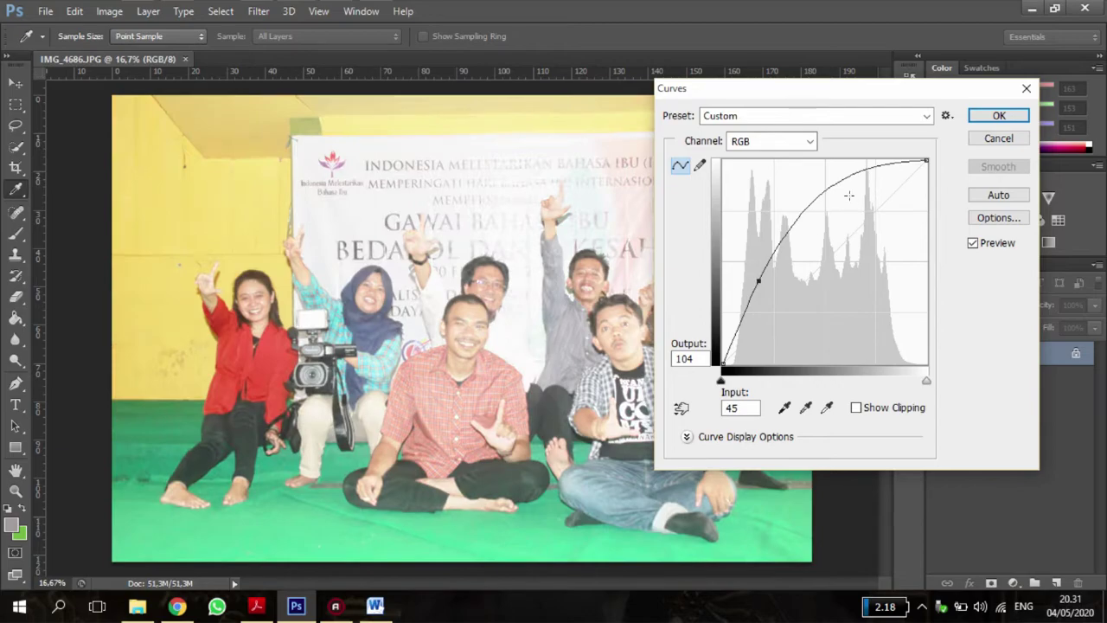
Step: Bend the RGB curve into a wave with further points, including input 64 at output 24 and input 79 at output 98
{"action": "left_click_drag", "start_coordinate": [835, 179], "coordinate": [874, 213]}
{"action": "left_click_drag", "start_coordinate": [805, 271], "coordinate": [772, 344]}
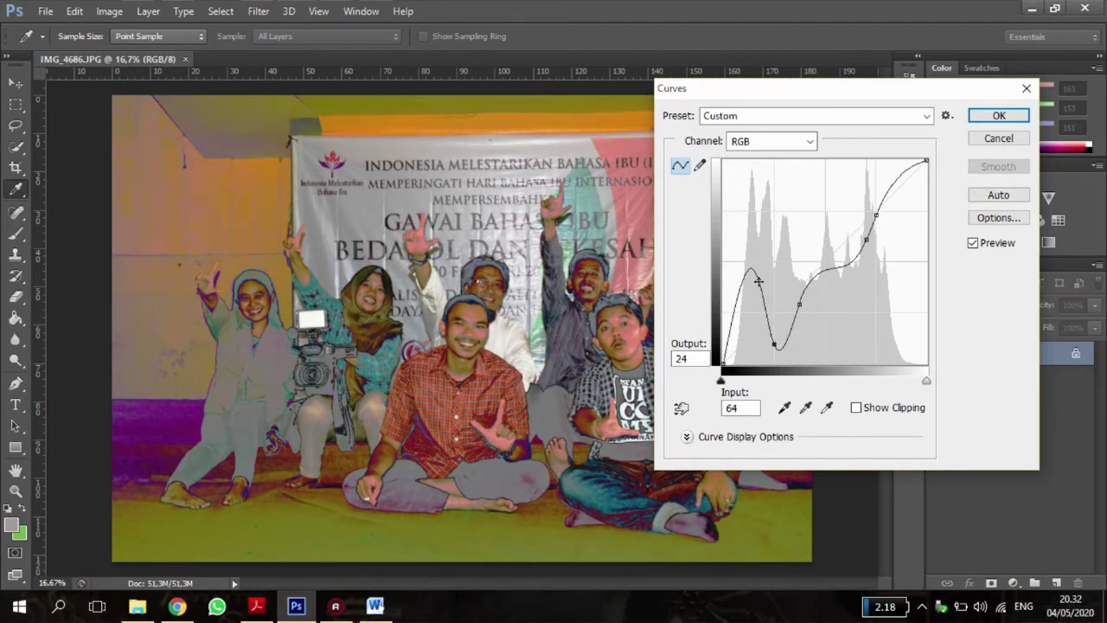
{"action": "left_click_drag", "start_coordinate": [756, 279], "coordinate": [784, 285]}
{"action": "left_click_drag", "start_coordinate": [864, 239], "coordinate": [852, 260]}
Step: Undo the curve changes and cancel the Curves adjustment
{"action": "key", "text": "ctrl+z"}
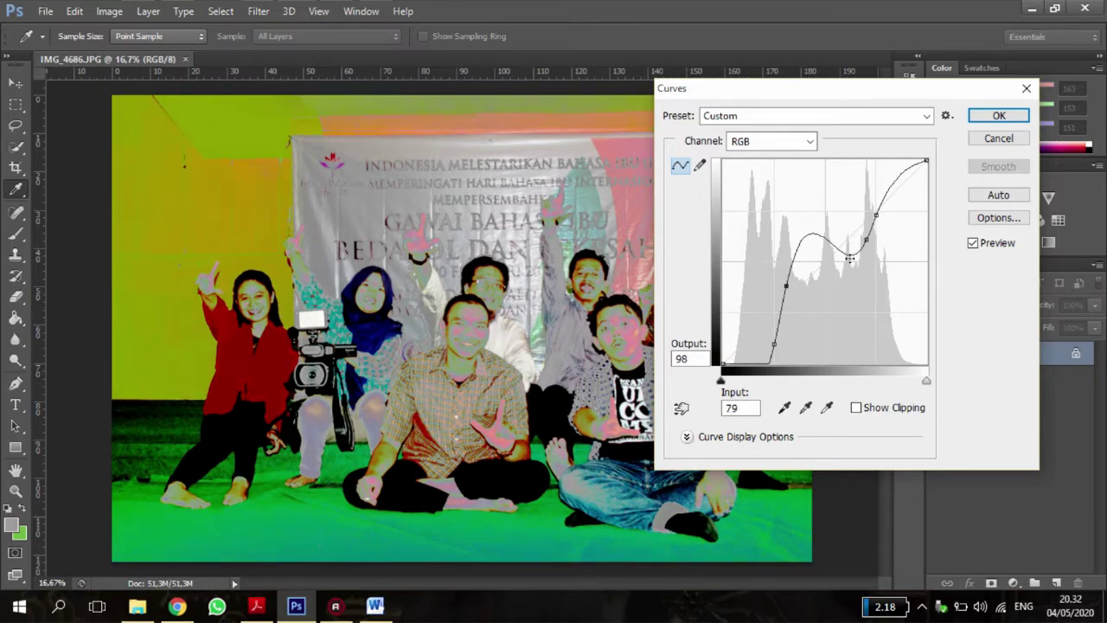
{"action": "key", "text": "ctrl+z"}
{"action": "key", "text": "ctrl+z"}
{"action": "key", "text": "ctrl+z"}
{"action": "key", "text": "ctrl+z"}
{"action": "key", "text": "ctrl+z"}
{"action": "left_click", "coordinate": [998, 138]}
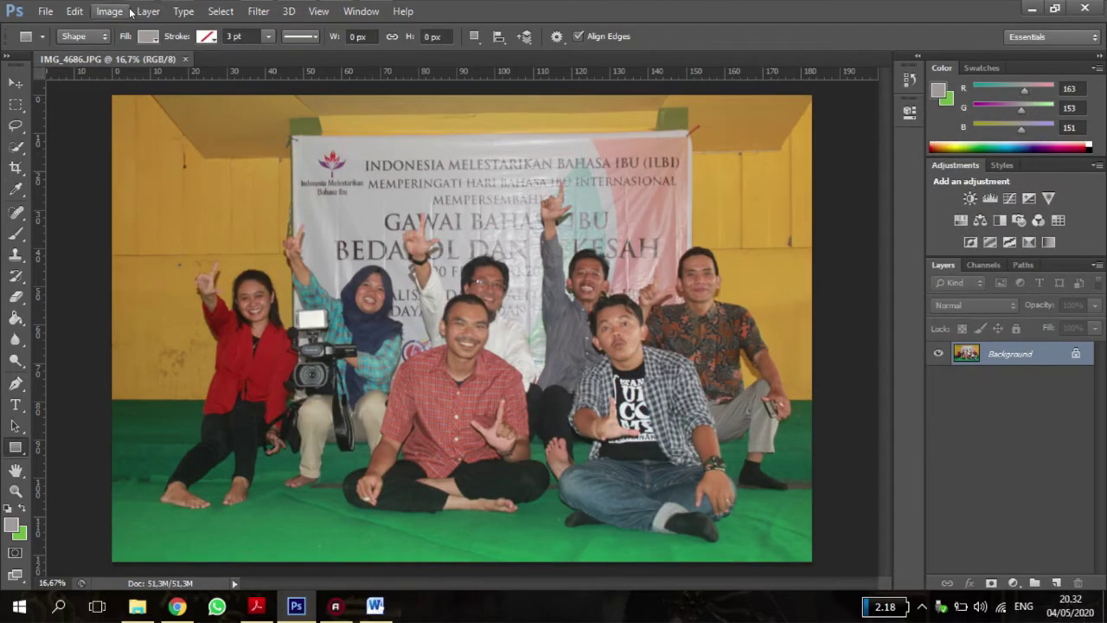
Step: Try Curves with the automatic correction and two darkening points, one at input 75, output 52, and discard the adjustment
{"action": "left_click", "coordinate": [109, 10]}
{"action": "mouse_move", "coordinate": [163, 52]}
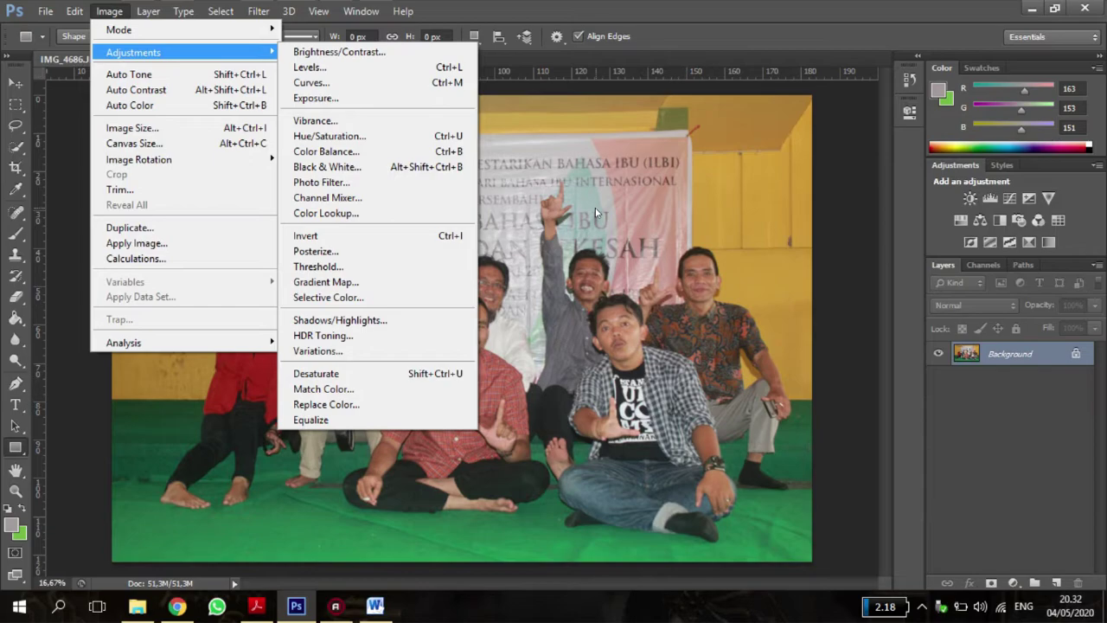
{"action": "left_click", "coordinate": [333, 82]}
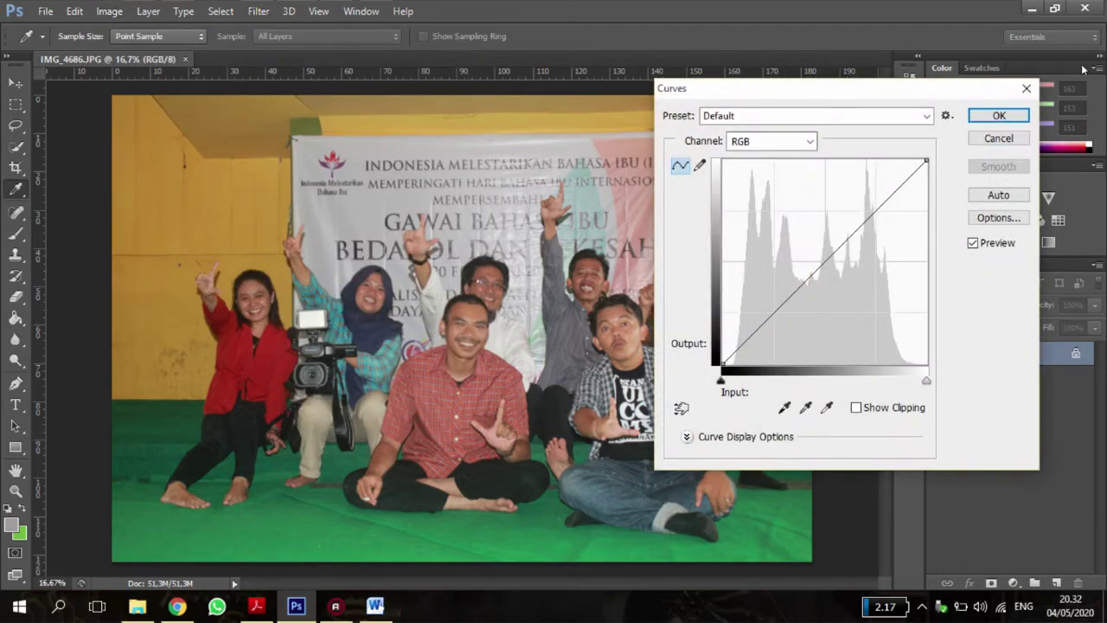
{"action": "left_click", "coordinate": [990, 198]}
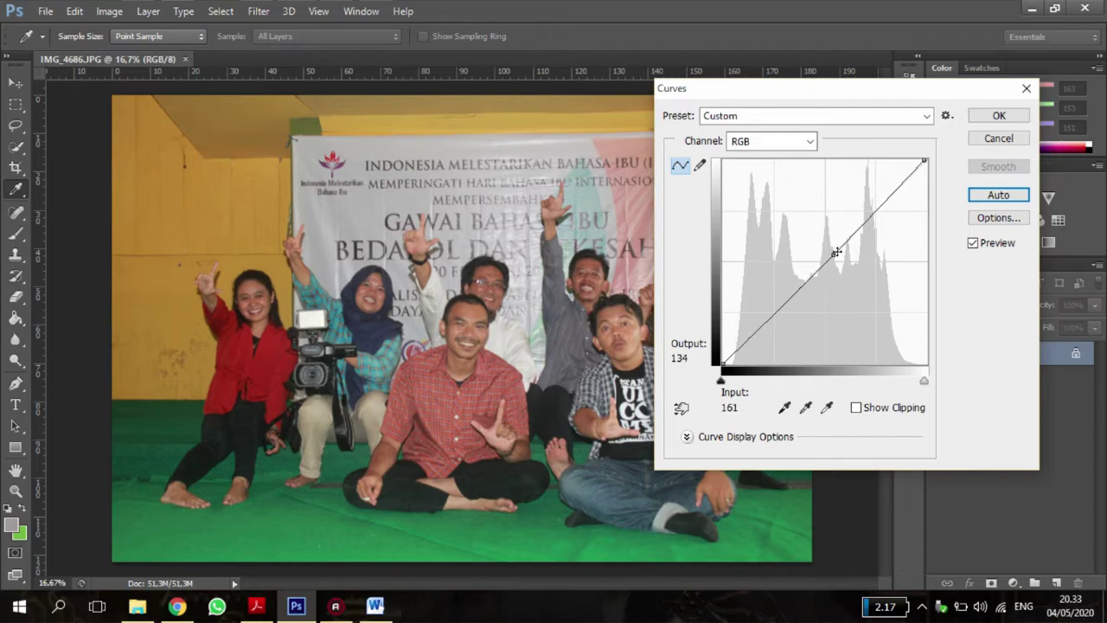
{"action": "left_click_drag", "start_coordinate": [830, 251], "coordinate": [848, 267]}
{"action": "mouse_move", "coordinate": [780, 327]}
{"action": "left_mouse_down"}
{"action": "mouse_move", "coordinate": [774, 314]}
{"action": "mouse_move", "coordinate": [783, 321]}
{"action": "left_mouse_up"}
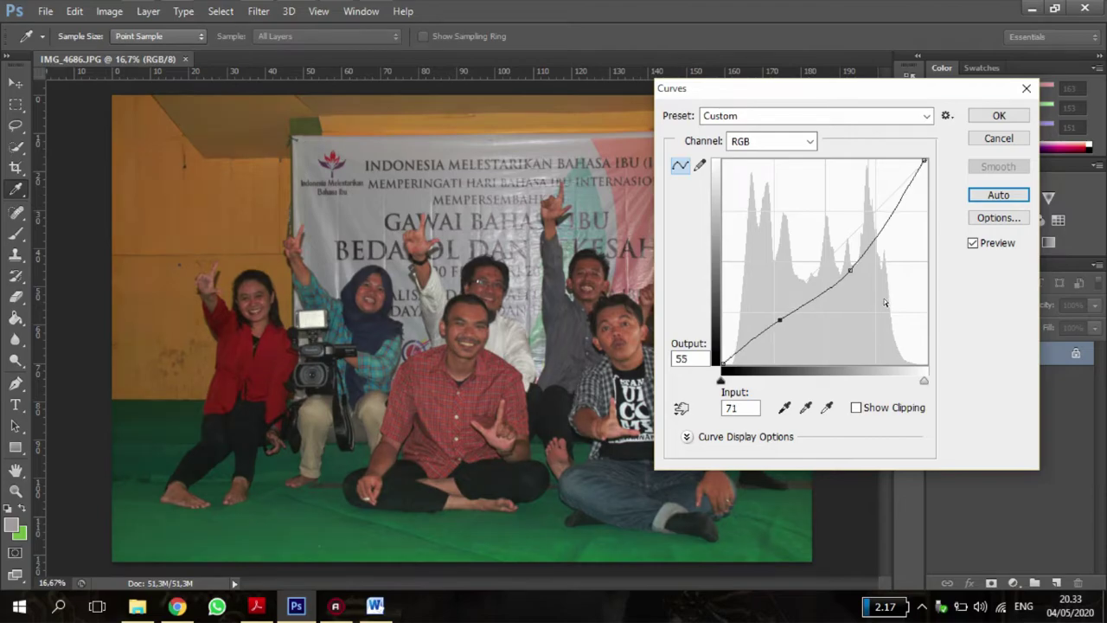
{"action": "key", "text": "alt"}
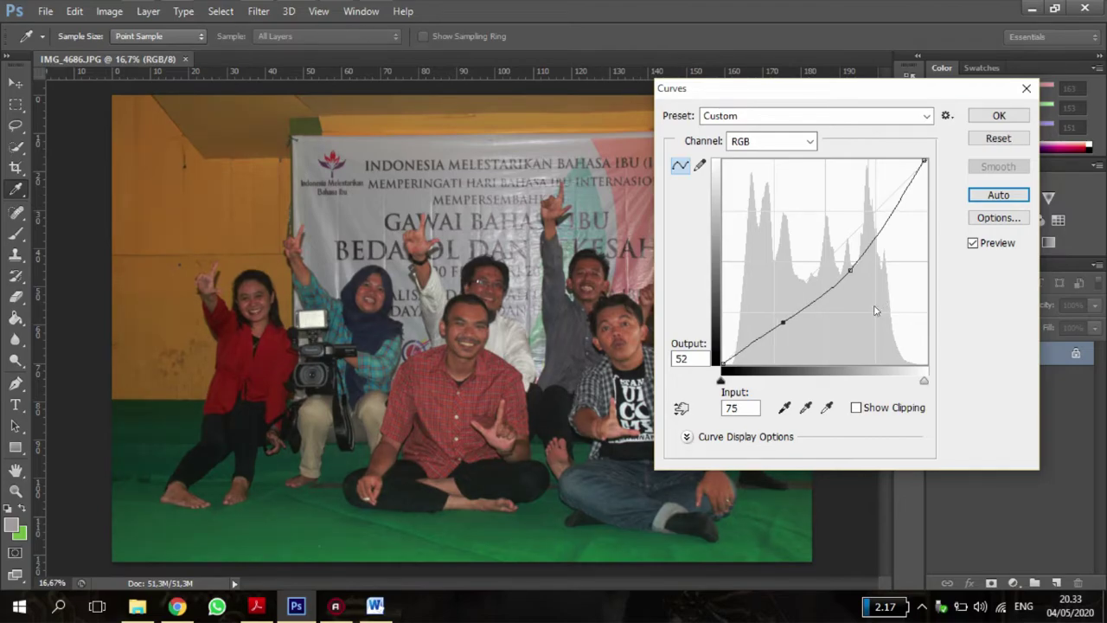
{"action": "left_click", "coordinate": [998, 139]}
{"action": "key", "text": "u"}
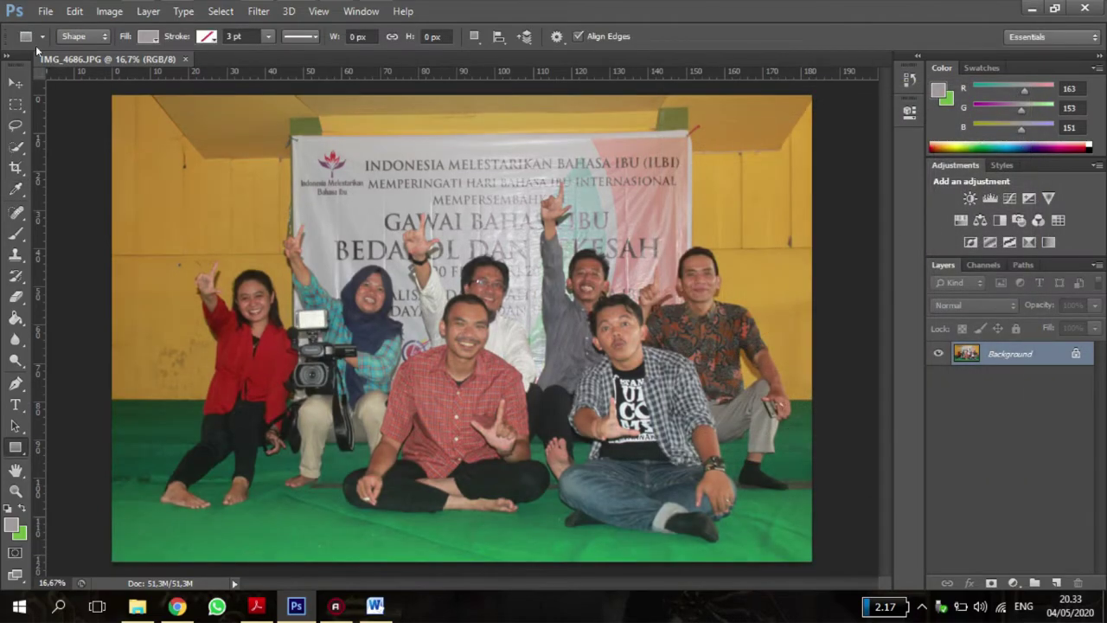
Step: Apply Curves with the automatic correction, a lowered shadow point and a midtone point at input 149, output 134
{"action": "left_click", "coordinate": [119, 15]}
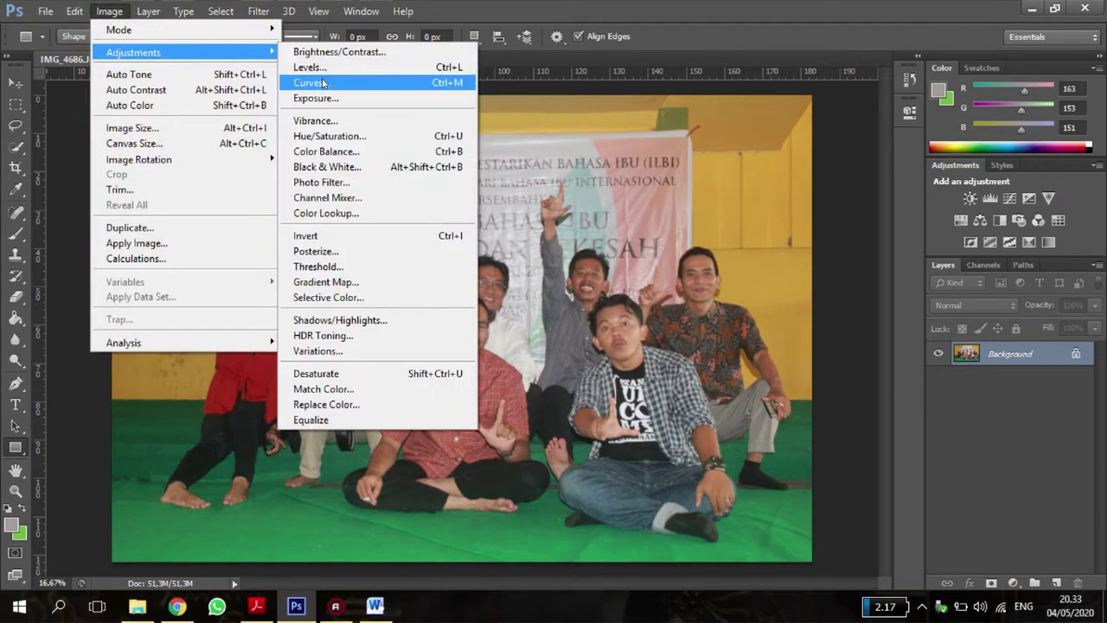
{"action": "left_click", "coordinate": [321, 83]}
{"action": "left_click", "coordinate": [999, 195]}
{"action": "mouse_move", "coordinate": [832, 254]}
{"action": "left_mouse_down"}
{"action": "mouse_move", "coordinate": [873, 210]}
{"action": "mouse_move", "coordinate": [864, 199]}
{"action": "mouse_move", "coordinate": [879, 216]}
{"action": "mouse_move", "coordinate": [839, 266]}
{"action": "left_mouse_up"}
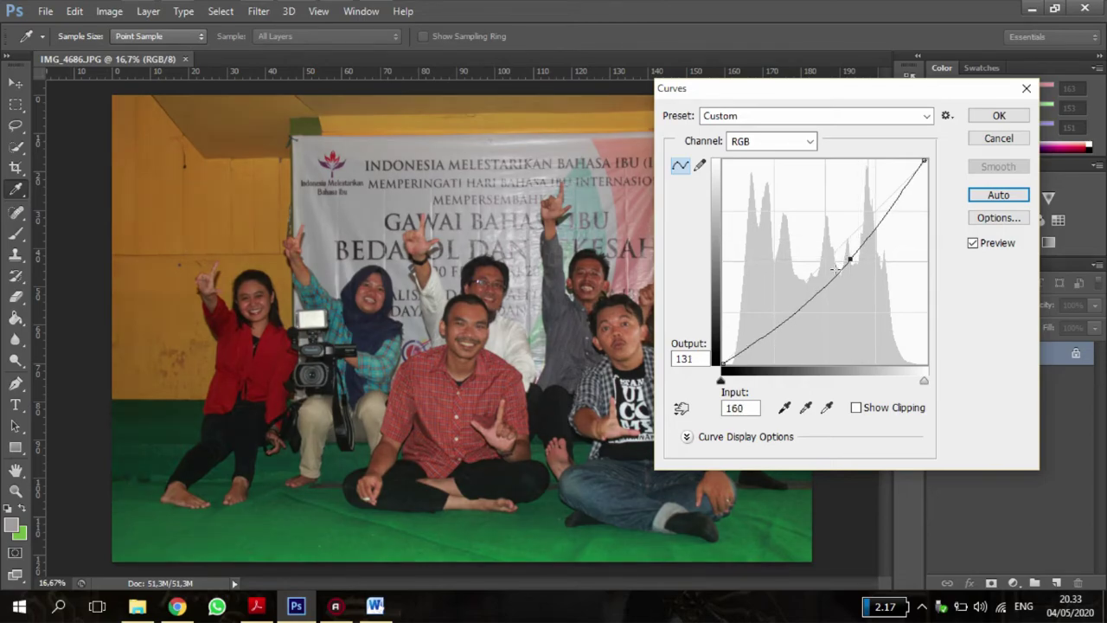
{"action": "mouse_move", "coordinate": [800, 303]}
{"action": "left_mouse_down"}
{"action": "mouse_move", "coordinate": [787, 311]}
{"action": "mouse_move", "coordinate": [777, 293]}
{"action": "mouse_move", "coordinate": [799, 309]}
{"action": "left_mouse_up"}
{"action": "left_click_drag", "start_coordinate": [846, 257], "coordinate": [826, 273]}
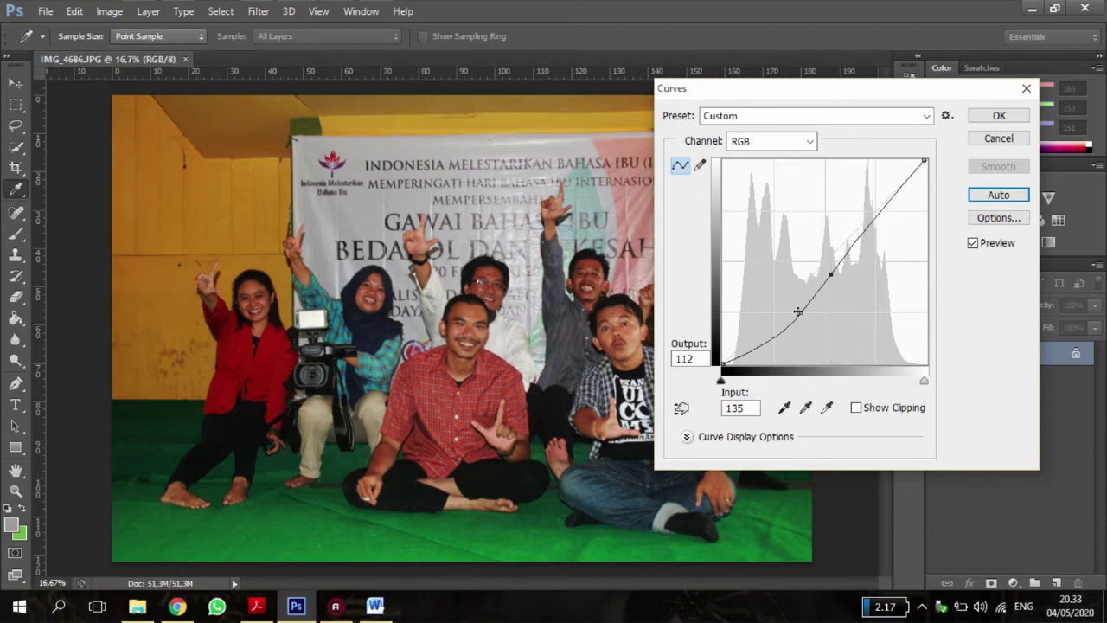
{"action": "left_click_drag", "start_coordinate": [798, 312], "coordinate": [798, 307]}
{"action": "left_click_drag", "start_coordinate": [827, 273], "coordinate": [839, 254]}
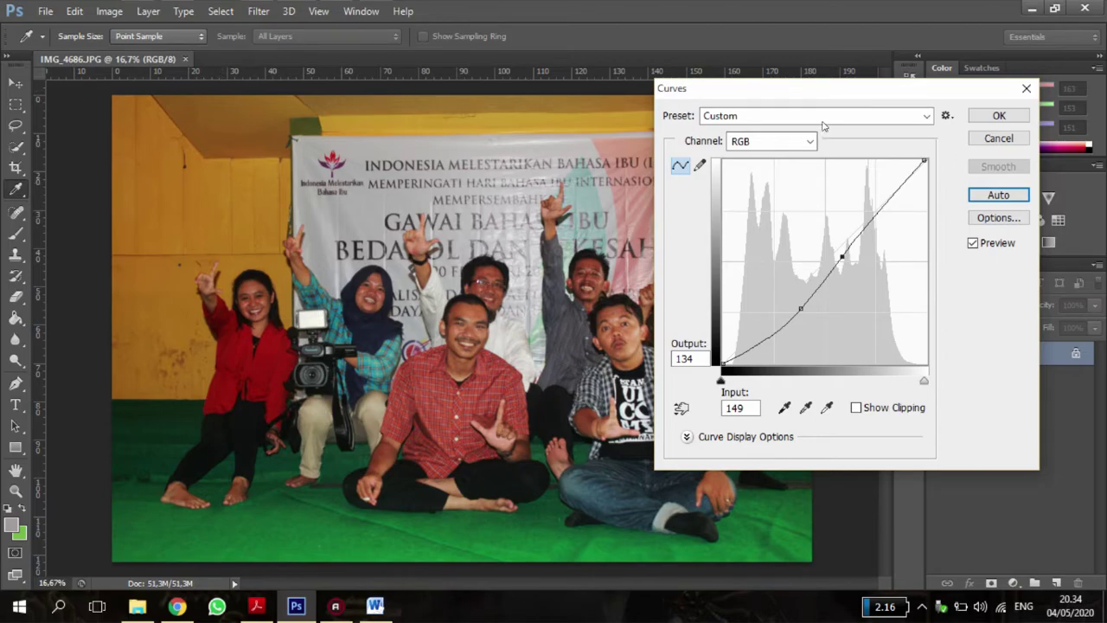
{"action": "left_click", "coordinate": [997, 115]}
{"action": "key", "text": "u"}
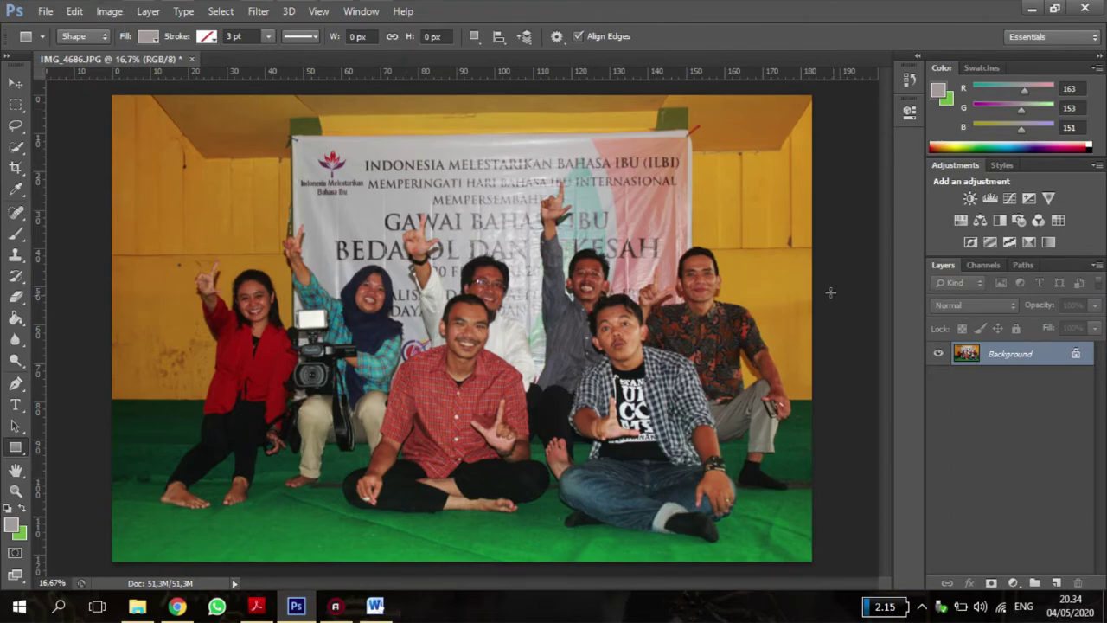
Step: Apply Brightness/Contrast to the photo with brightness 20 and contrast about -13
{"action": "left_click", "coordinate": [109, 11]}
{"action": "mouse_move", "coordinate": [172, 57]}
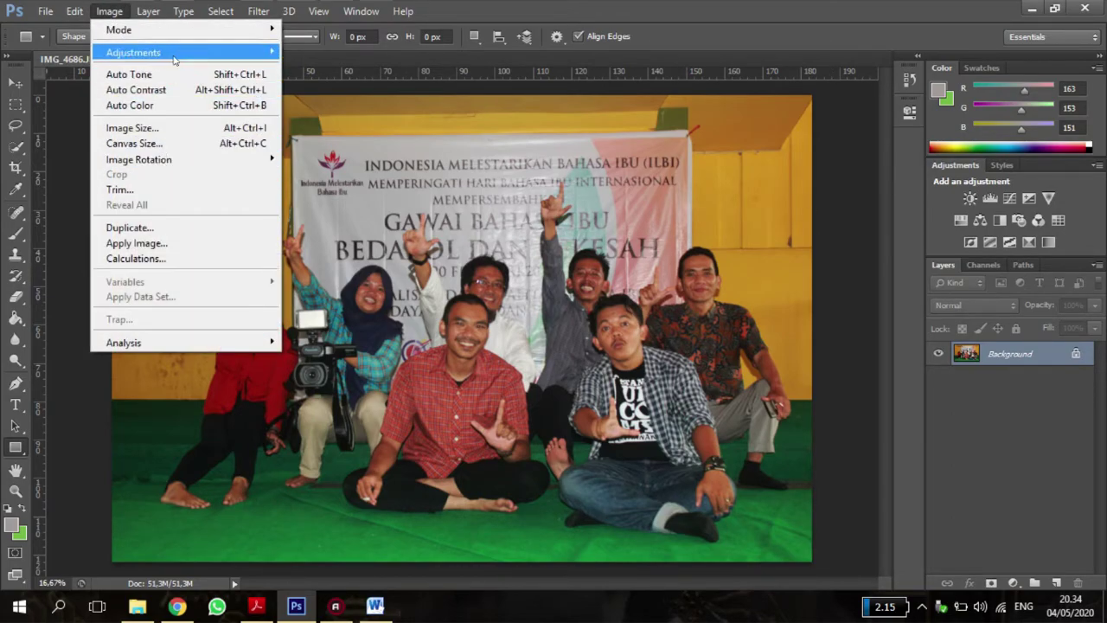
{"action": "left_click", "coordinate": [346, 48]}
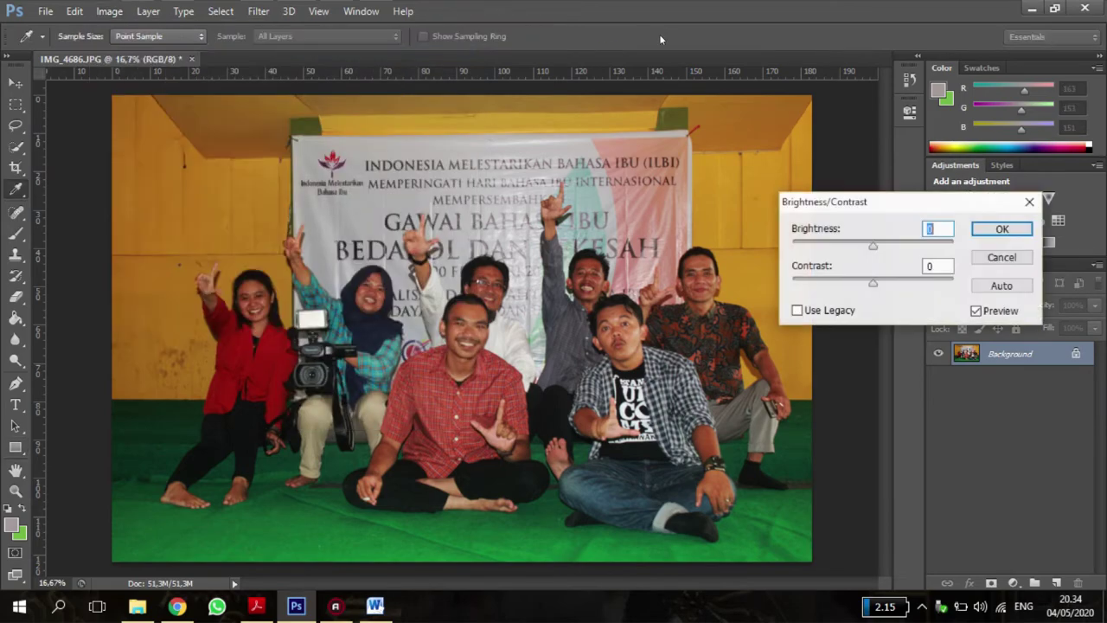
{"action": "left_click_drag", "start_coordinate": [877, 204], "coordinate": [890, 166]}
{"action": "left_click_drag", "start_coordinate": [888, 209], "coordinate": [859, 257]}
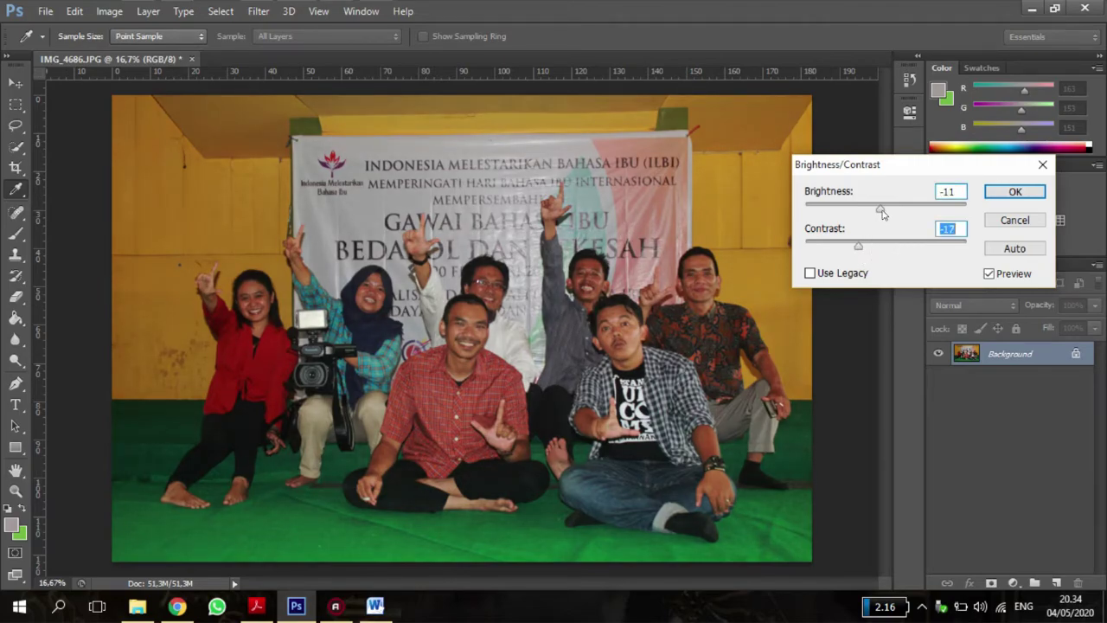
{"action": "left_click_drag", "start_coordinate": [881, 210], "coordinate": [893, 211]}
{"action": "left_click_drag", "start_coordinate": [859, 247], "coordinate": [864, 248]}
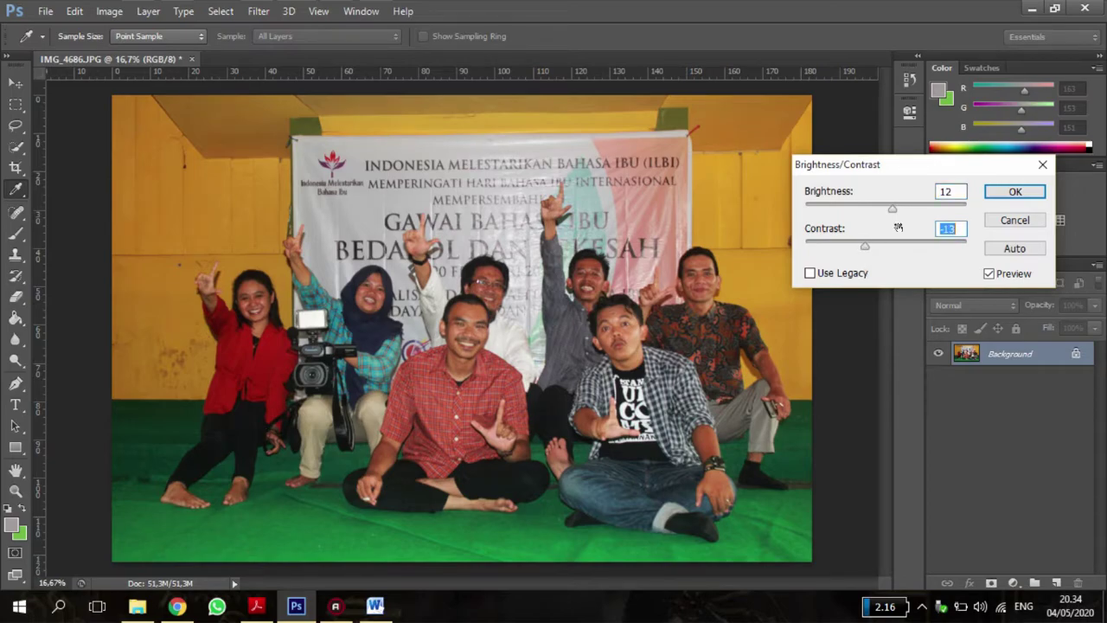
{"action": "left_click_drag", "start_coordinate": [894, 213], "coordinate": [897, 213]}
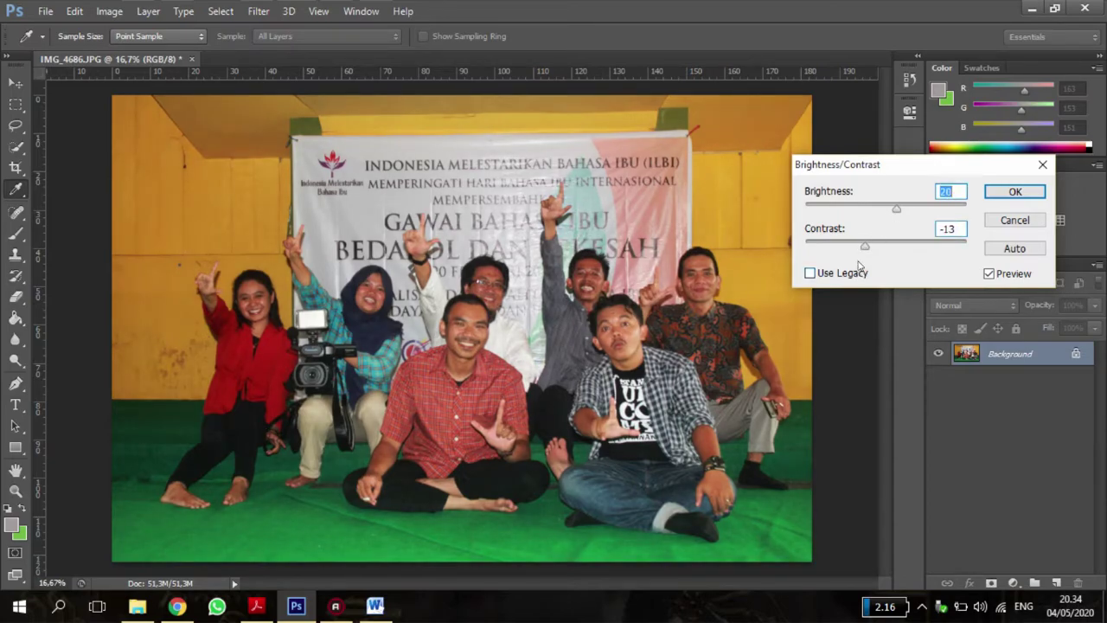
{"action": "left_click_drag", "start_coordinate": [863, 249], "coordinate": [864, 249]}
{"action": "left_click", "coordinate": [1014, 195]}
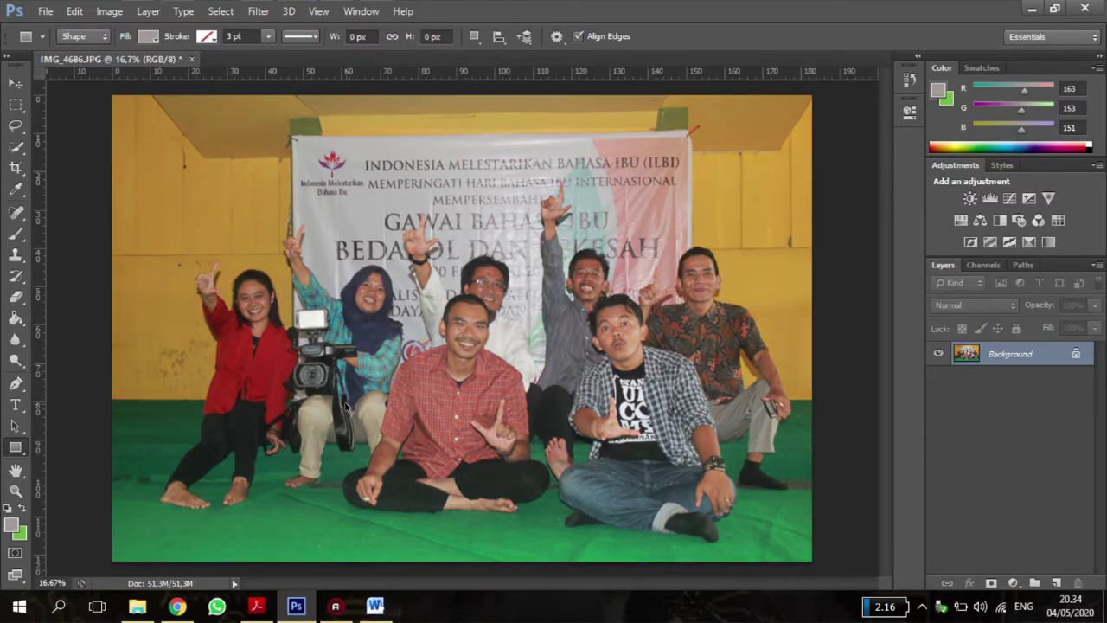
Step: Try Hue/Saturation on the photo with hue +4, saturation +29 and lightness -11, and discard the adjustment
{"action": "left_click", "coordinate": [109, 11]}
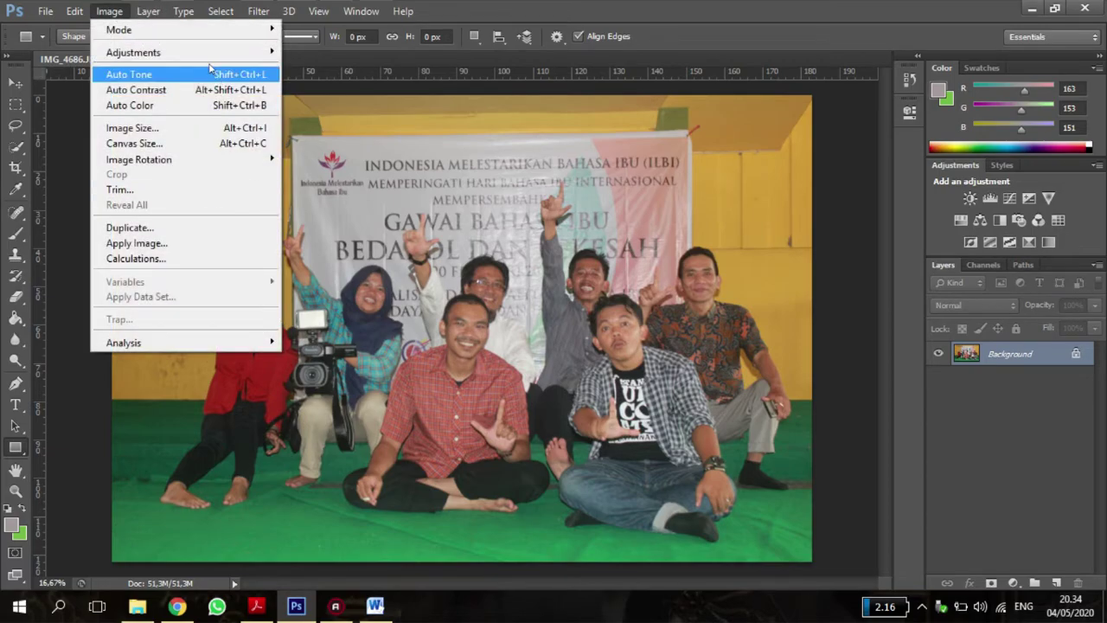
{"action": "mouse_move", "coordinate": [208, 54]}
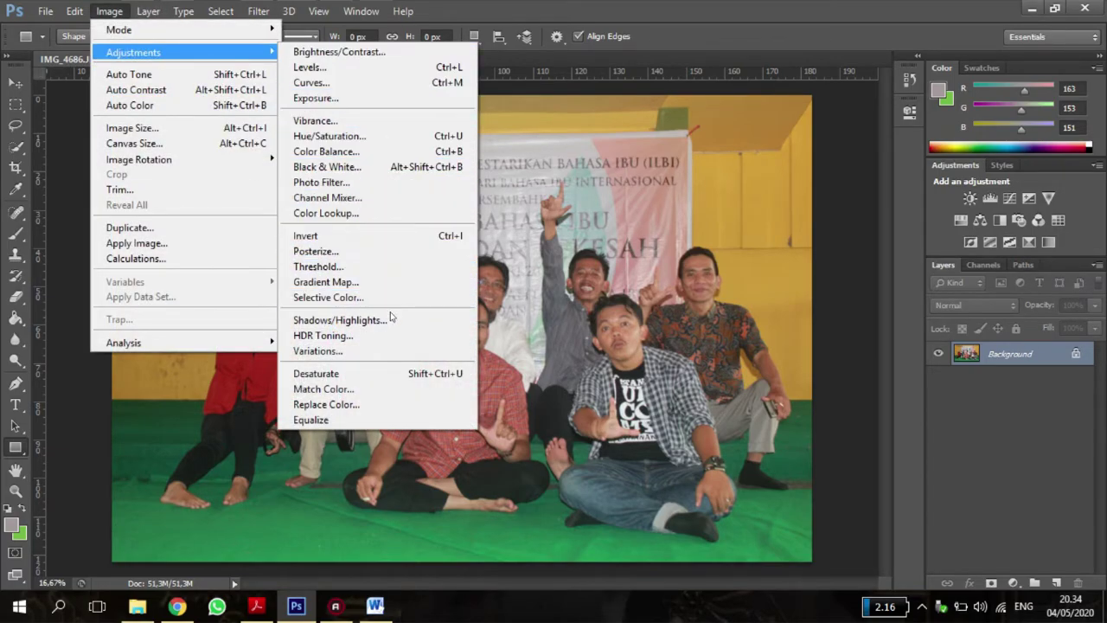
{"action": "left_click", "coordinate": [346, 136]}
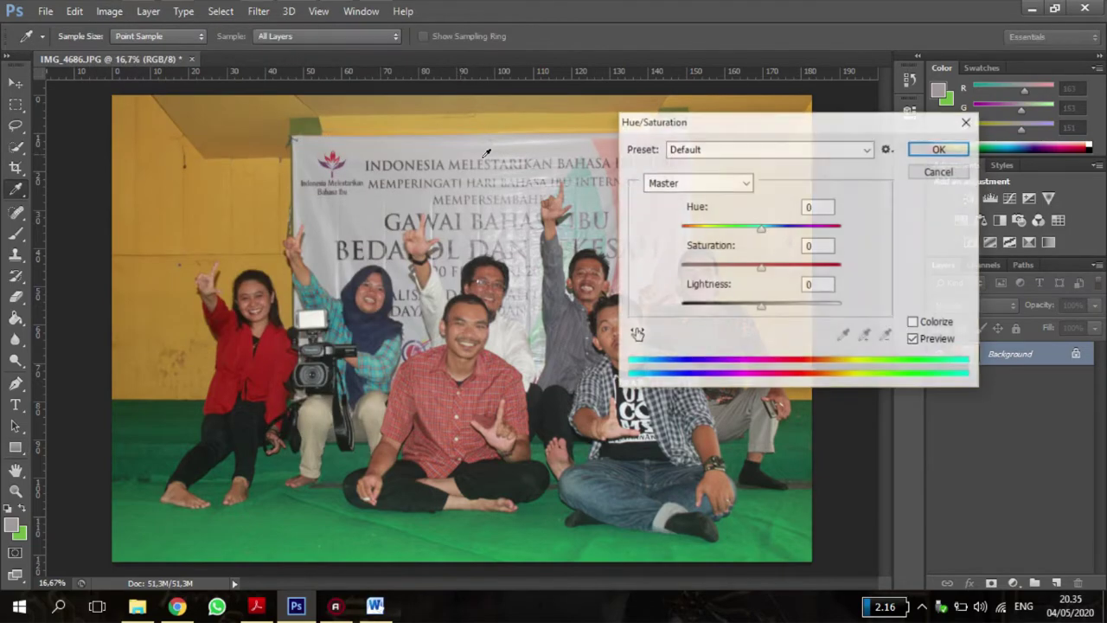
{"action": "left_click_drag", "start_coordinate": [761, 126], "coordinate": [806, 146]}
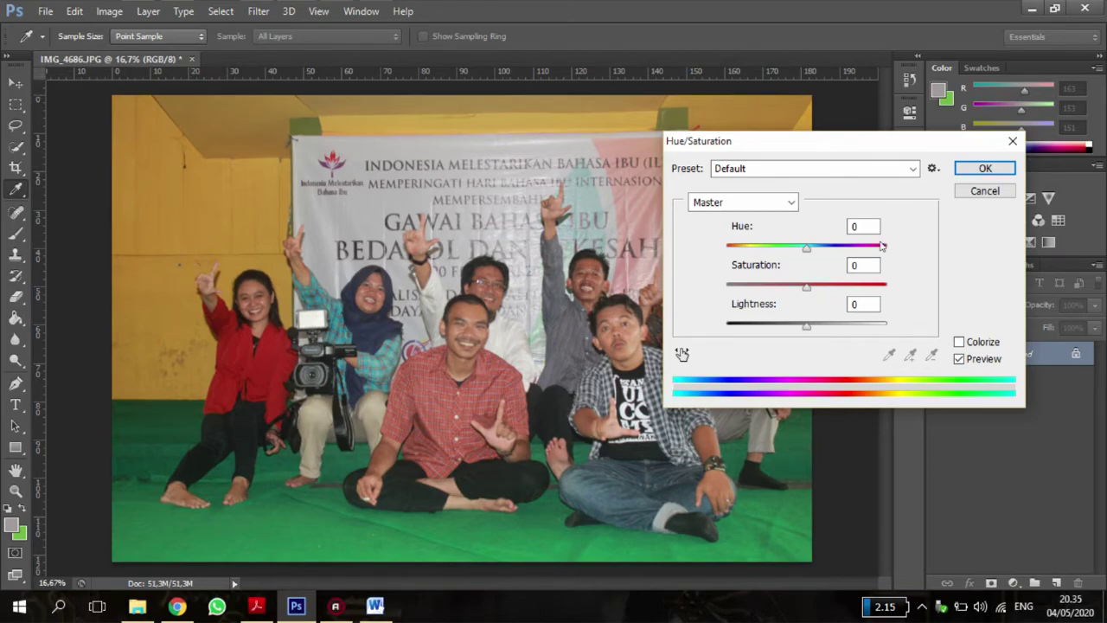
{"action": "left_click_drag", "start_coordinate": [806, 251], "coordinate": [811, 250]}
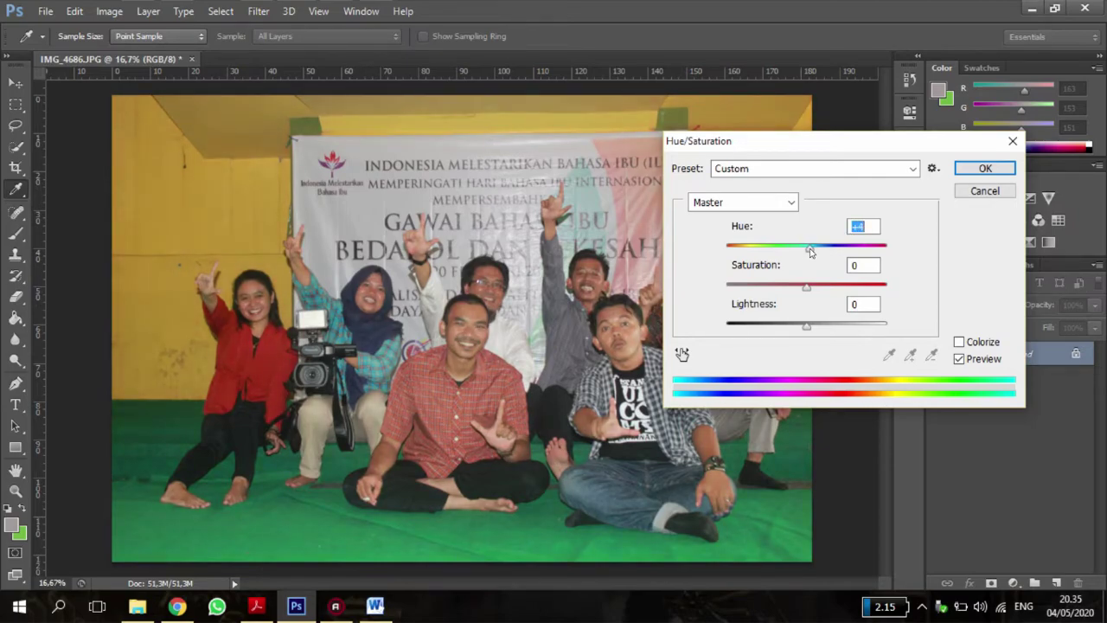
{"action": "mouse_move", "coordinate": [807, 289]}
{"action": "left_mouse_down"}
{"action": "mouse_move", "coordinate": [794, 291]}
{"action": "mouse_move", "coordinate": [828, 291]}
{"action": "left_mouse_up"}
{"action": "left_click", "coordinate": [806, 328]}
{"action": "left_click_drag", "start_coordinate": [805, 327], "coordinate": [798, 327]}
{"action": "mouse_move", "coordinate": [827, 291]}
{"action": "left_mouse_down"}
{"action": "mouse_move", "coordinate": [840, 288]}
{"action": "mouse_move", "coordinate": [828, 288]}
{"action": "left_mouse_up"}
{"action": "mouse_move", "coordinate": [810, 249]}
{"action": "left_mouse_down"}
{"action": "mouse_move", "coordinate": [795, 250]}
{"action": "mouse_move", "coordinate": [810, 253]}
{"action": "left_mouse_up"}
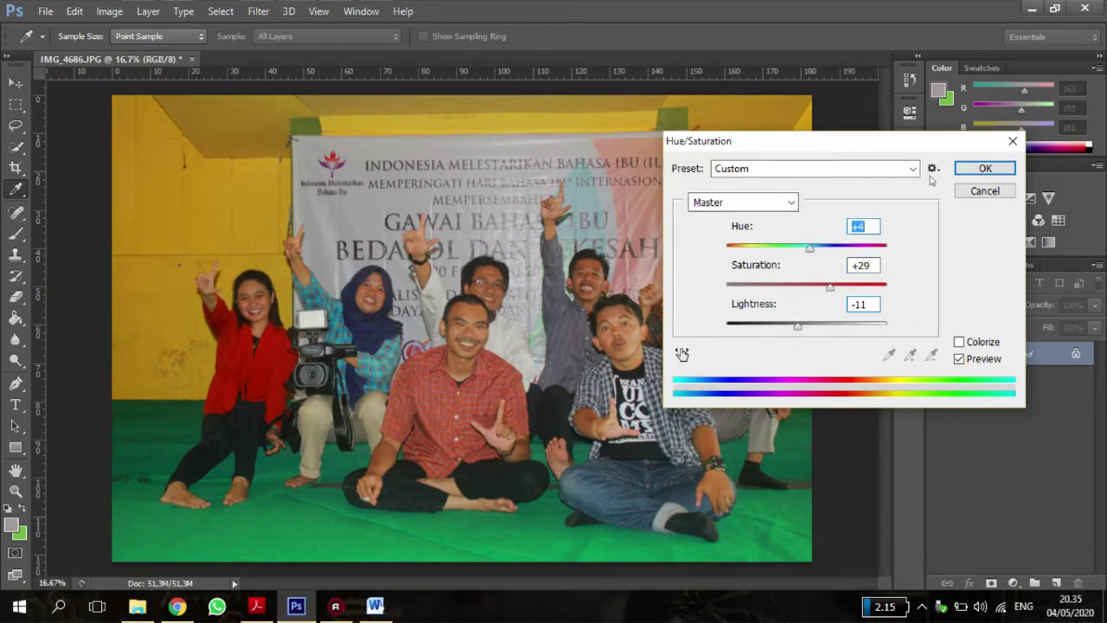
{"action": "left_click", "coordinate": [959, 198]}
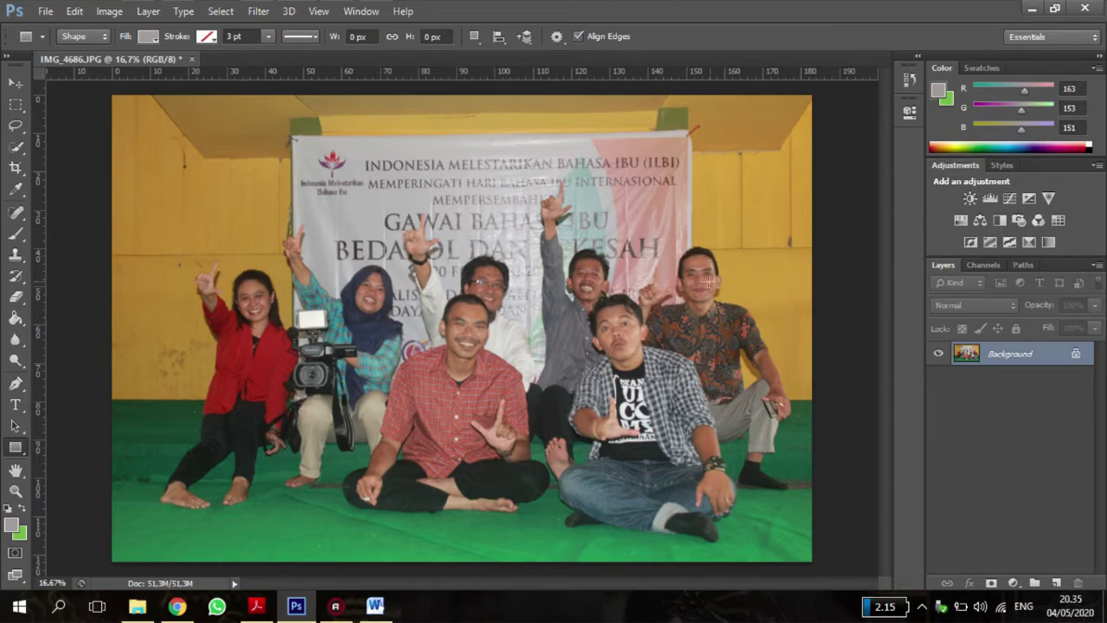
Step: Try the midtone Variations More Yellow, More Red, More Cyan, Darker and Lighter, and reset to the original
{"action": "left_click", "coordinate": [104, 12]}
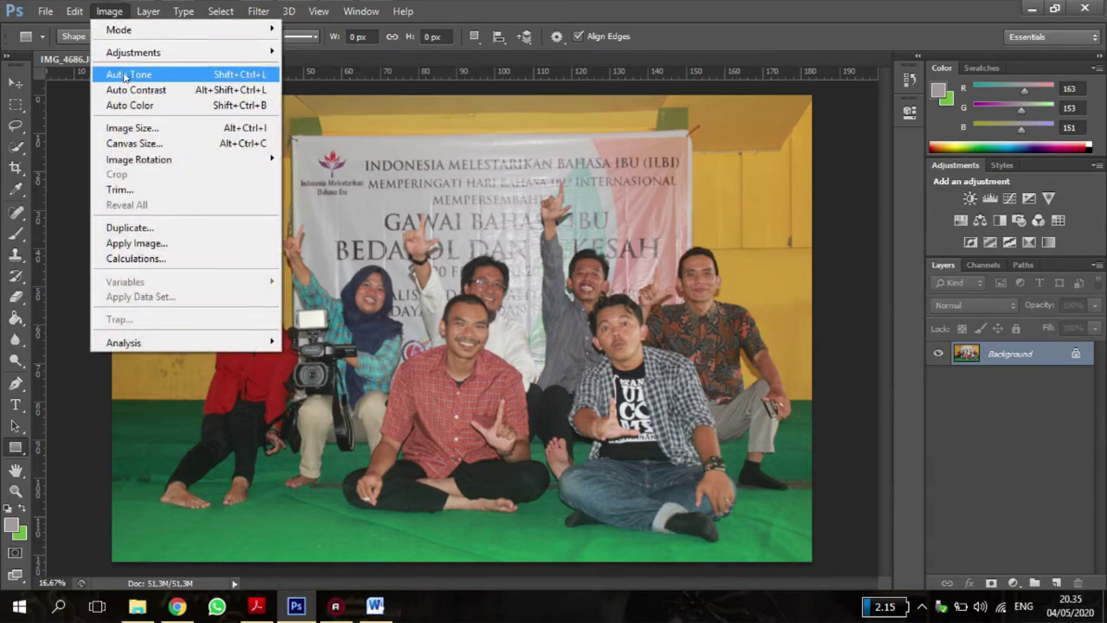
{"action": "mouse_move", "coordinate": [156, 55]}
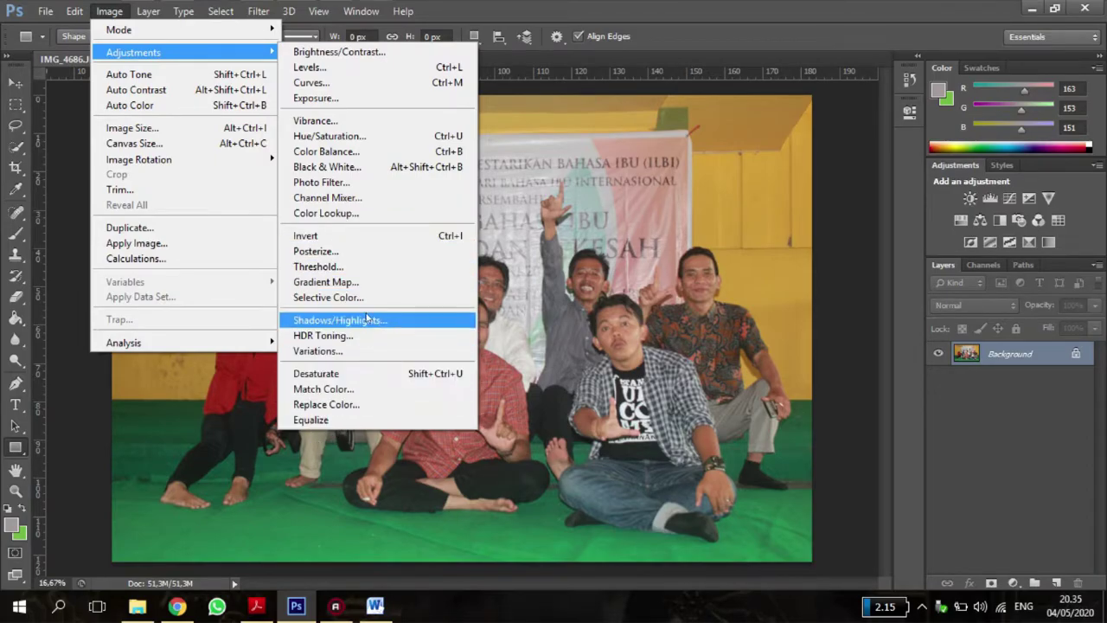
{"action": "left_click", "coordinate": [318, 350]}
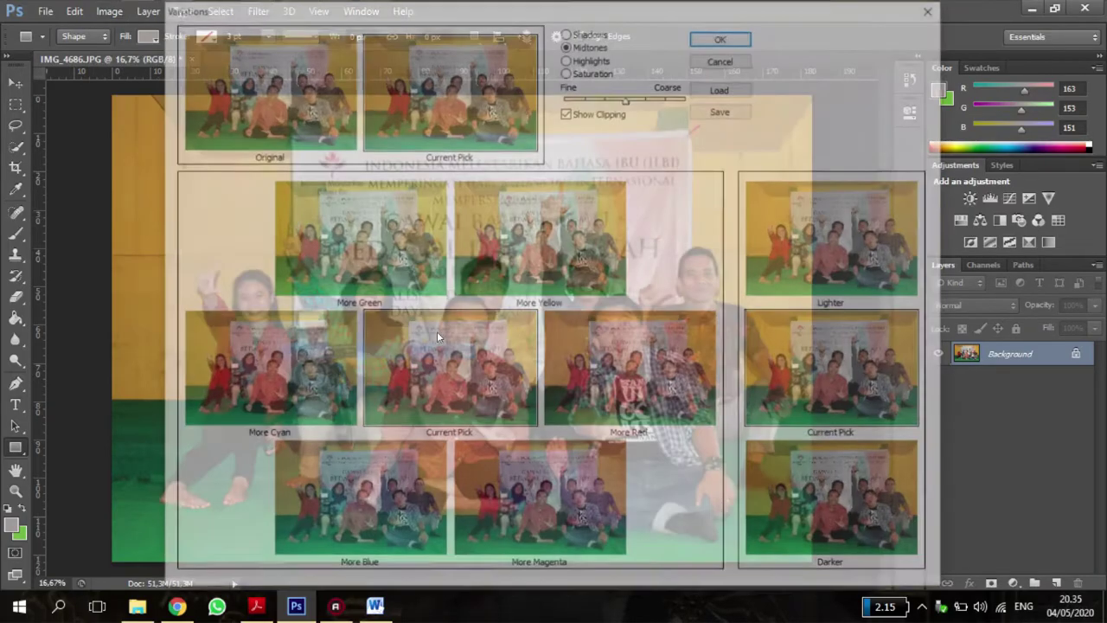
{"action": "left_click", "coordinate": [478, 211]}
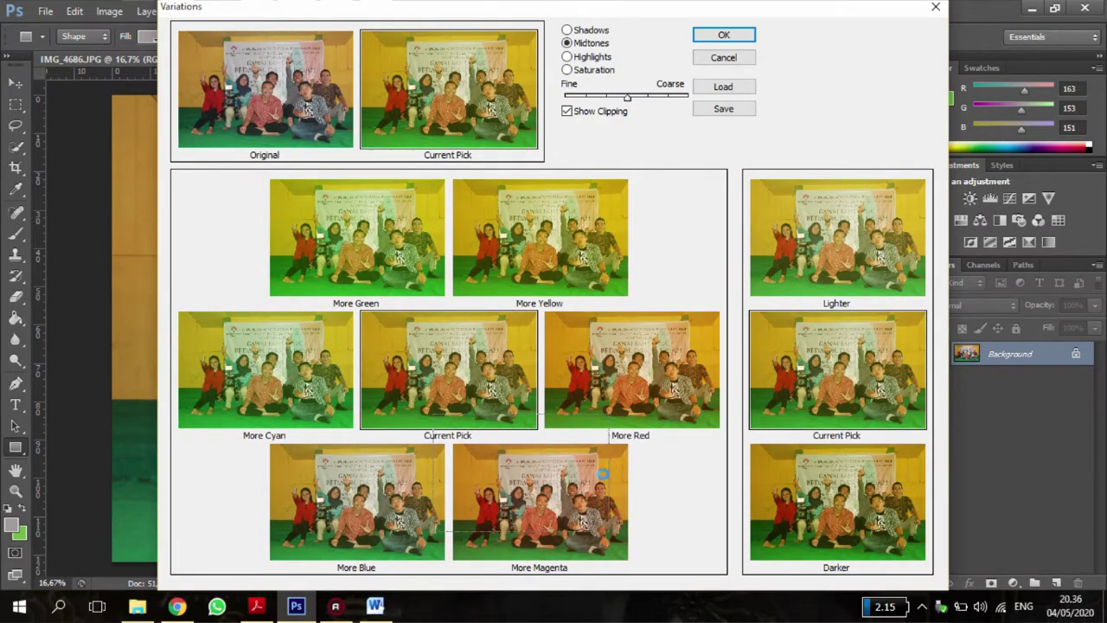
{"action": "left_click", "coordinate": [612, 388]}
{"action": "left_click", "coordinate": [270, 356]}
{"action": "left_click", "coordinate": [880, 495]}
{"action": "left_click", "coordinate": [860, 271]}
{"action": "left_click", "coordinate": [289, 128]}
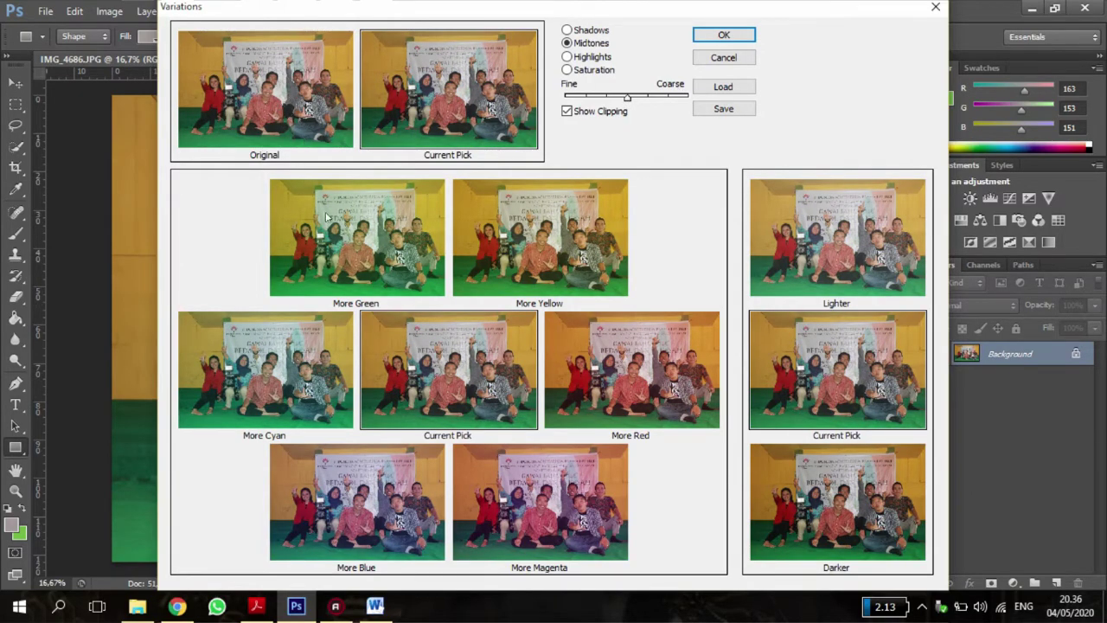
Step: Try the midtone Variations More Green, More Magenta, Darker, Lighter and More Red, and discard the adjustment
{"action": "left_click", "coordinate": [363, 283]}
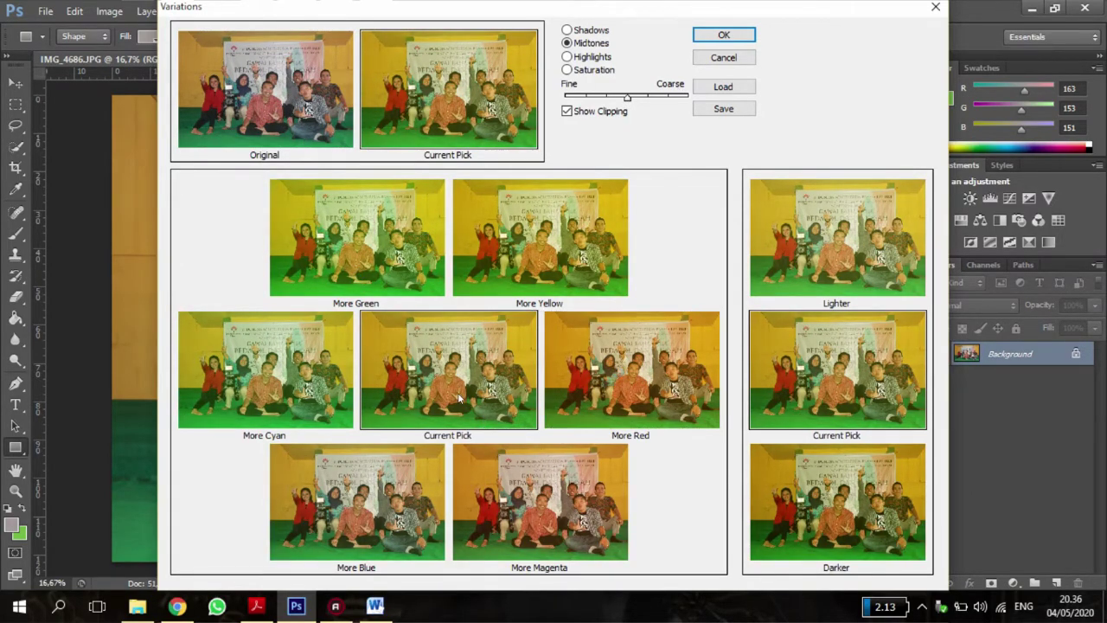
{"action": "left_click", "coordinate": [496, 525]}
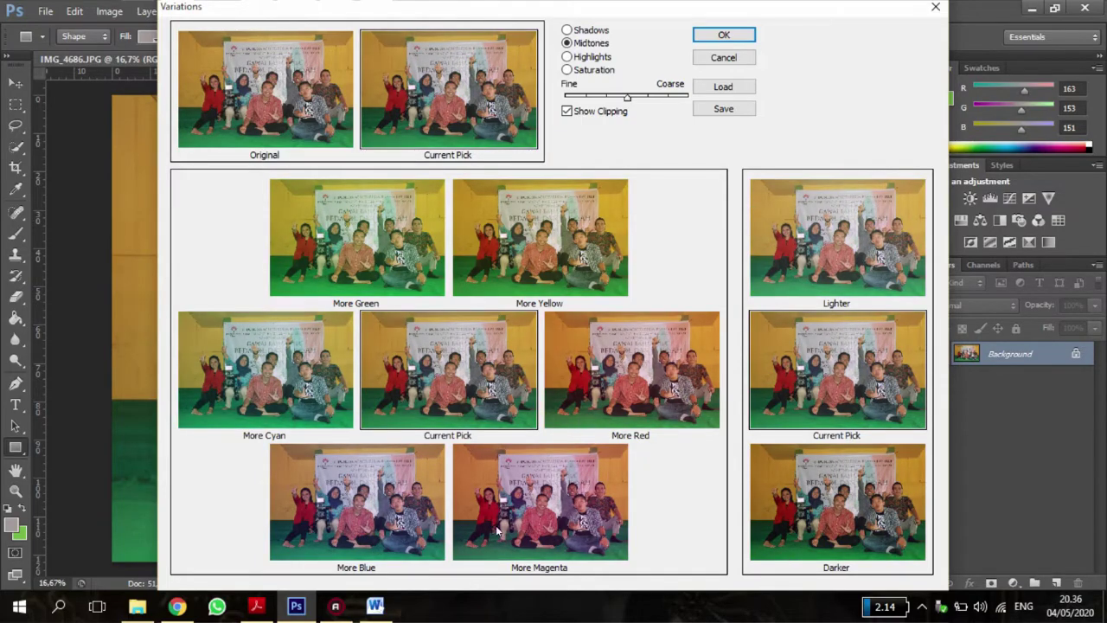
{"action": "left_click", "coordinate": [831, 511]}
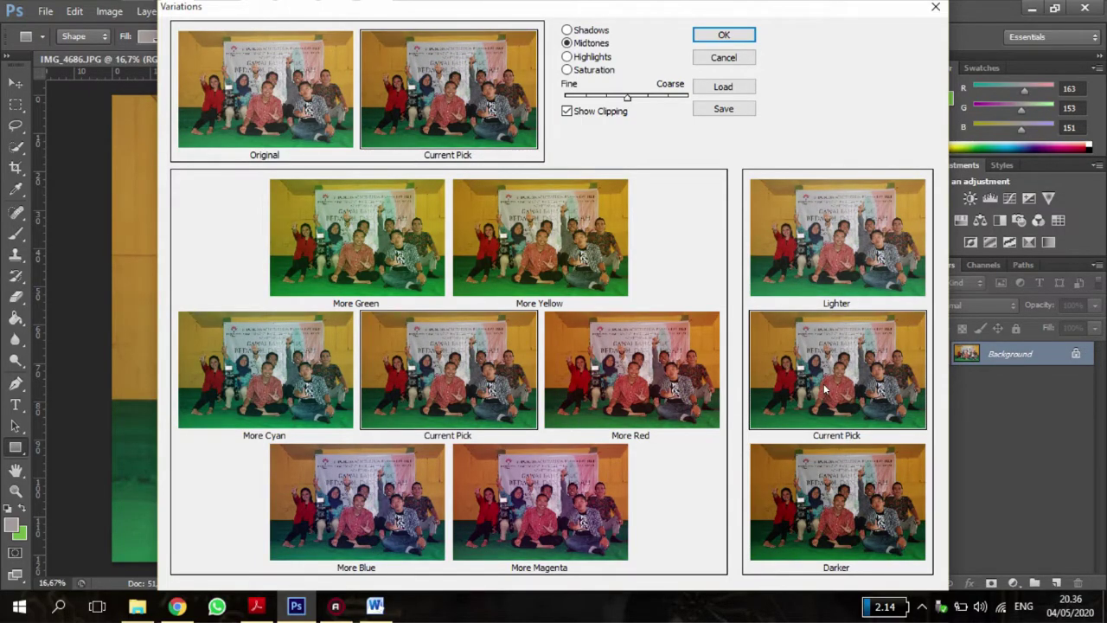
{"action": "left_click", "coordinate": [833, 291]}
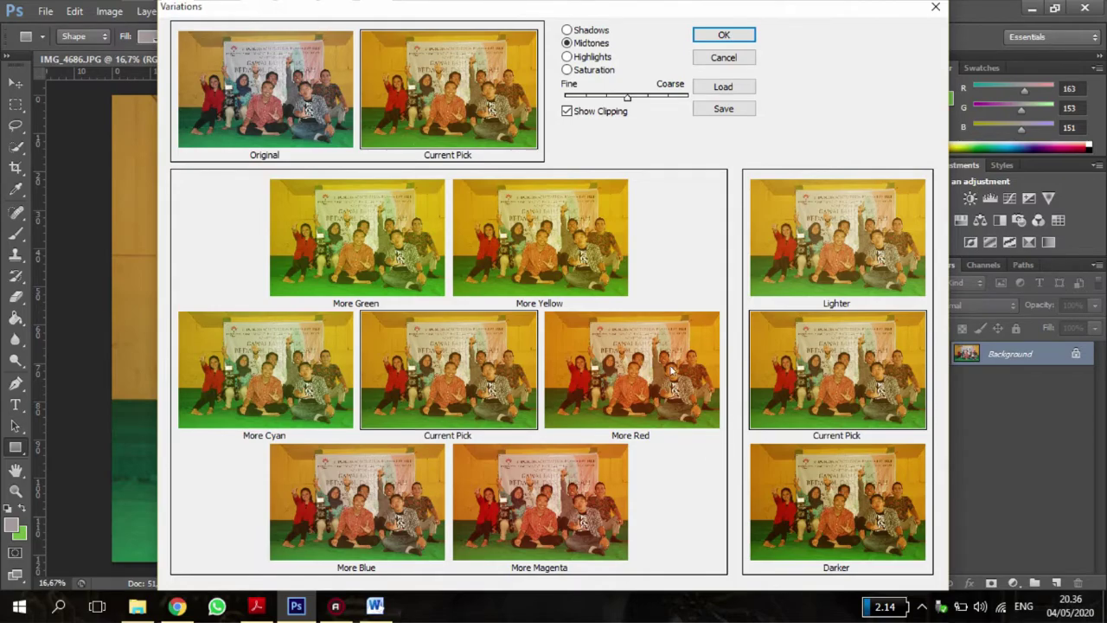
{"action": "left_click", "coordinate": [659, 403]}
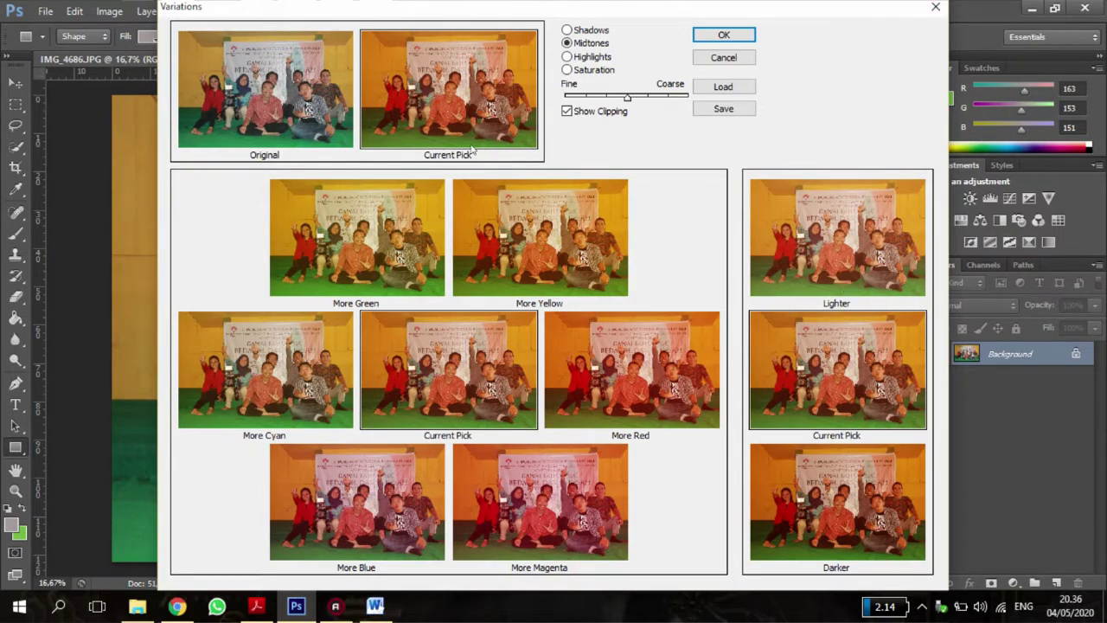
{"action": "left_click", "coordinate": [935, 7]}
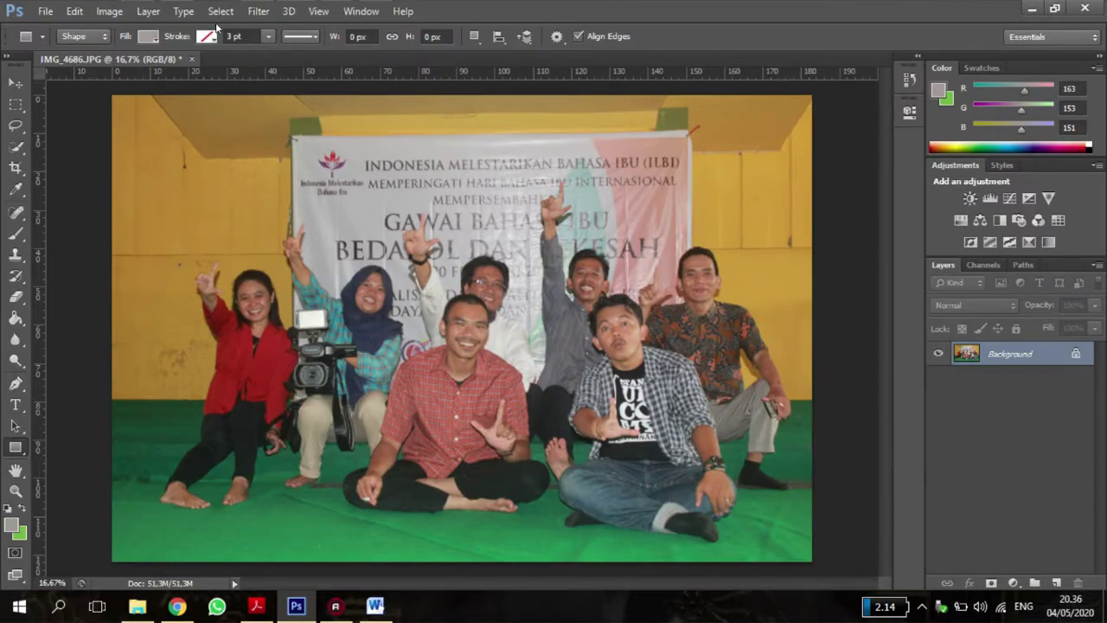
Step: Try Match Color with luminance 70 and color intensity 127, raise intensity, fade and luminance further, and discard the adjustment
{"action": "left_click", "coordinate": [109, 12]}
{"action": "mouse_move", "coordinate": [185, 54]}
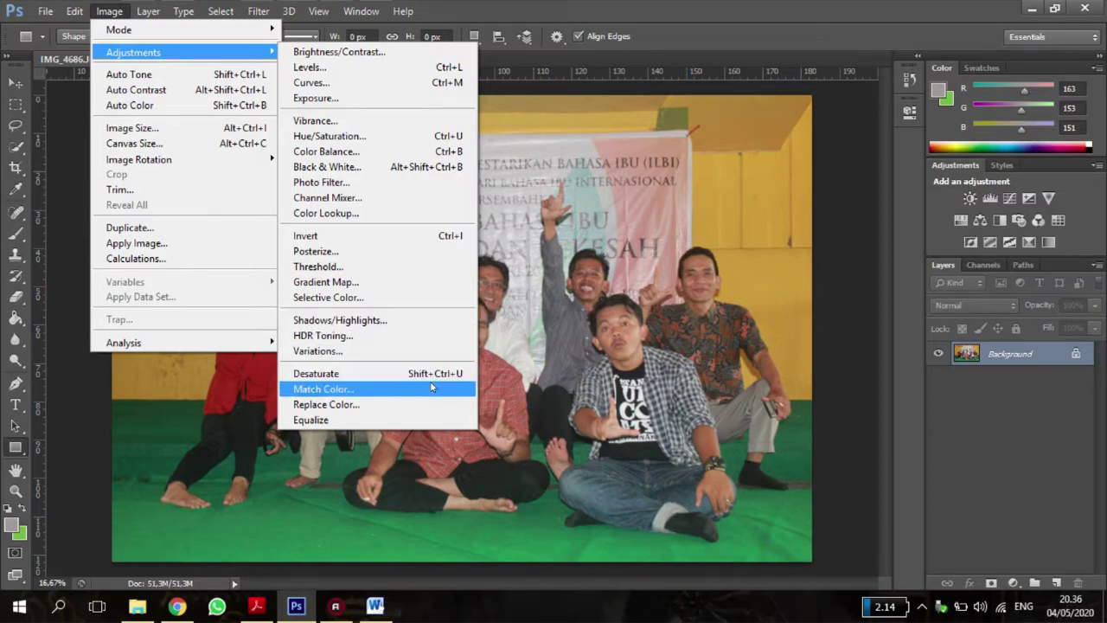
{"action": "left_click", "coordinate": [433, 388]}
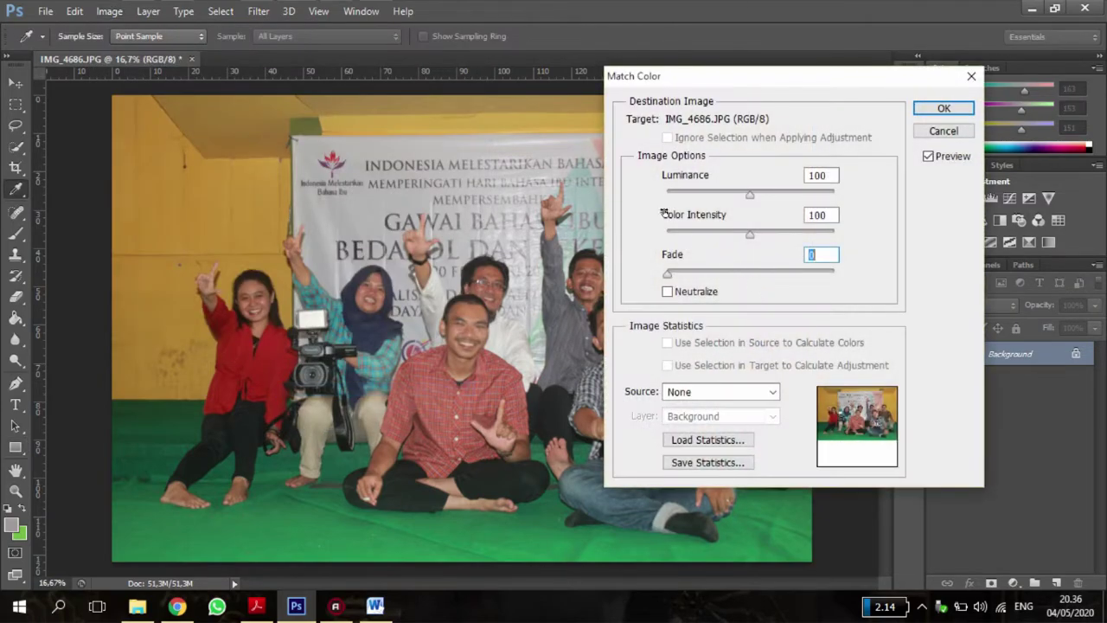
{"action": "left_click_drag", "start_coordinate": [751, 197], "coordinate": [727, 199]}
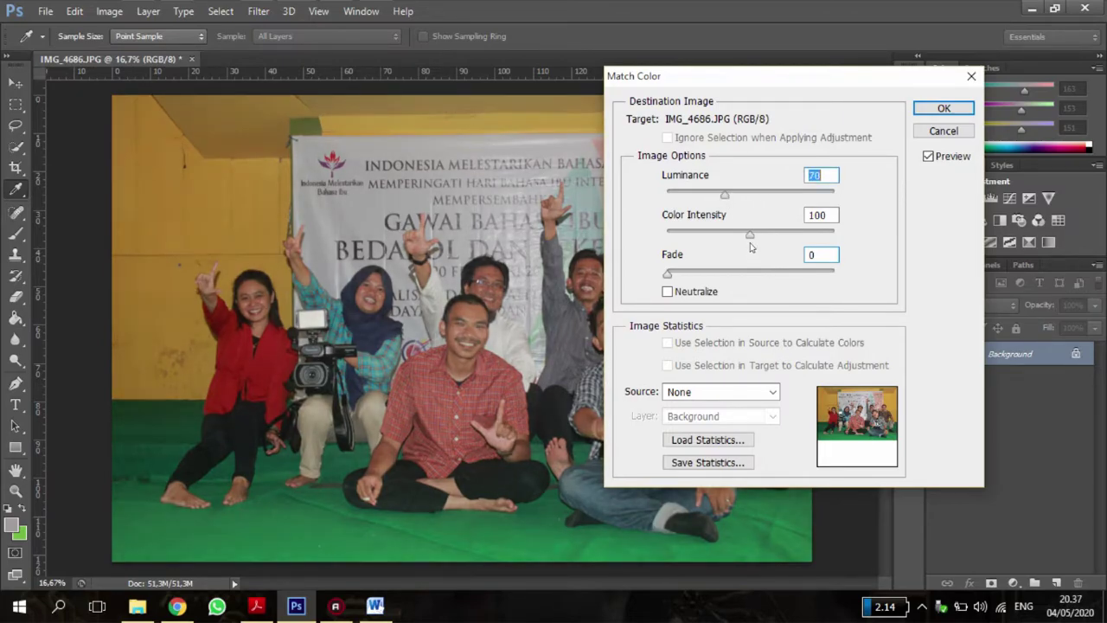
{"action": "left_click_drag", "start_coordinate": [750, 234], "coordinate": [772, 237]}
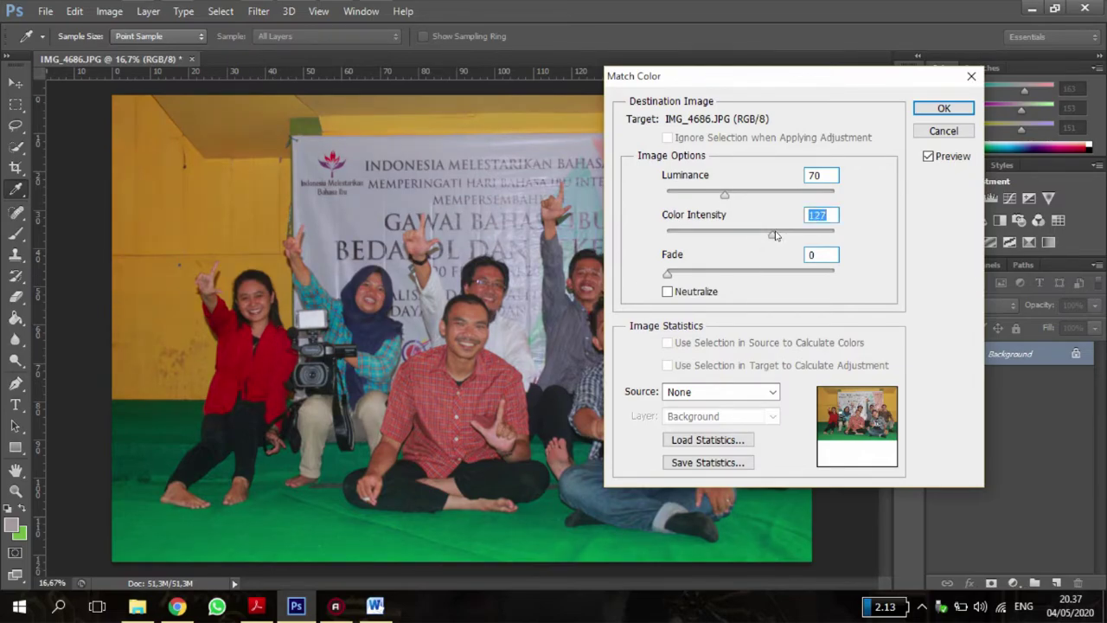
{"action": "mouse_move", "coordinate": [774, 237]}
{"action": "left_mouse_down"}
{"action": "mouse_move", "coordinate": [823, 239]}
{"action": "mouse_move", "coordinate": [780, 245]}
{"action": "left_mouse_up"}
{"action": "left_click_drag", "start_coordinate": [781, 236], "coordinate": [794, 236]}
{"action": "left_click_drag", "start_coordinate": [669, 275], "coordinate": [723, 277]}
{"action": "left_click_drag", "start_coordinate": [722, 195], "coordinate": [764, 198]}
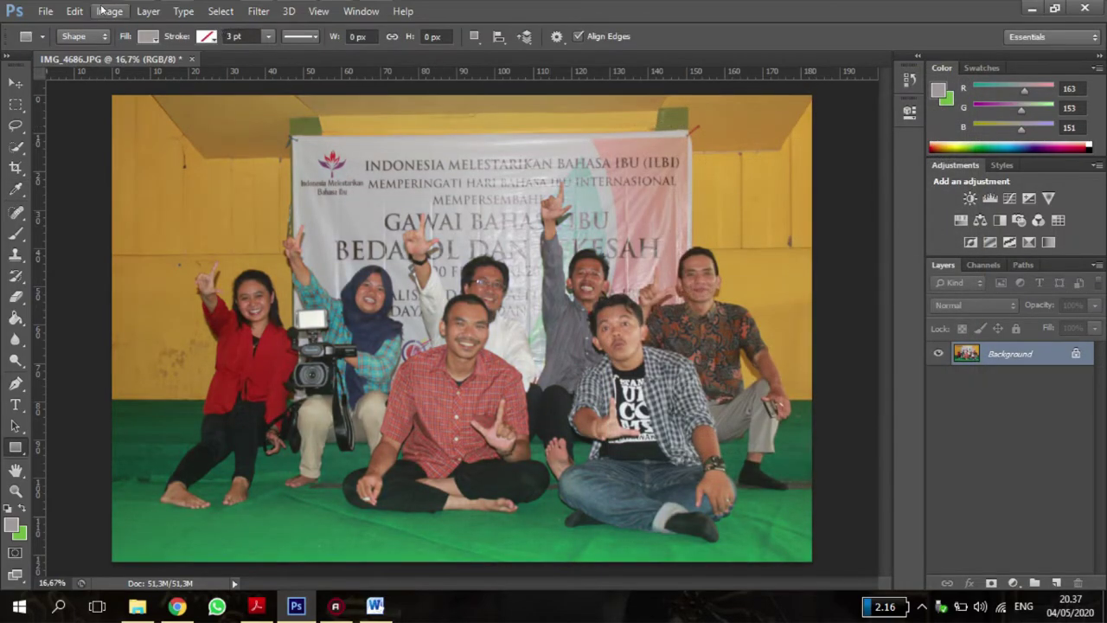
Step: Apply the Auto Contrast, Auto Color and Auto Tone corrections to the photo
{"action": "left_click", "coordinate": [109, 12]}
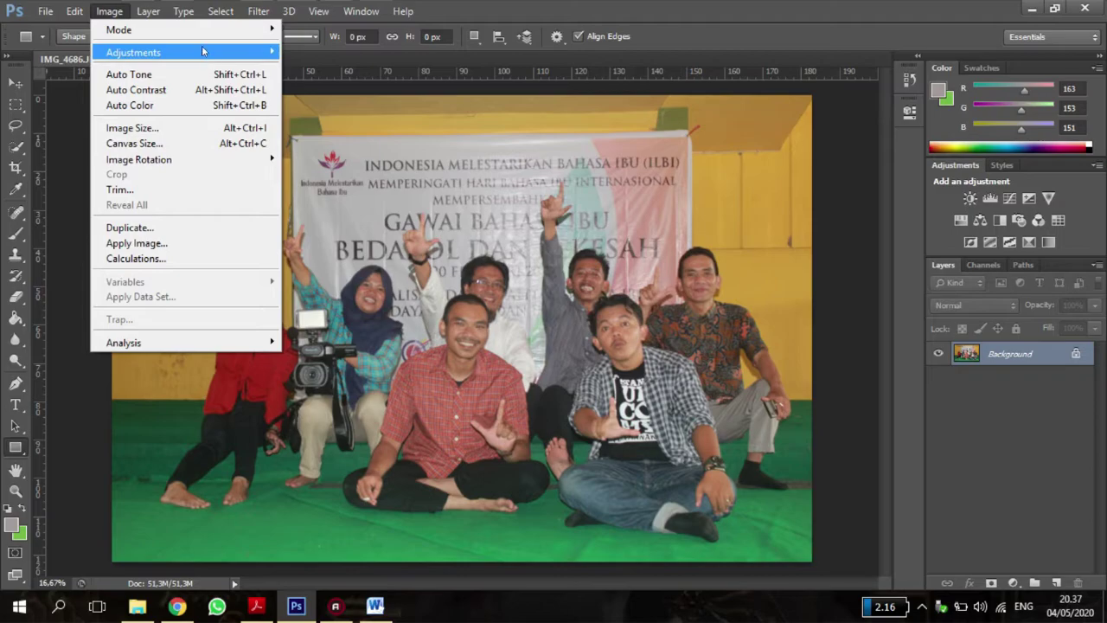
{"action": "mouse_move", "coordinate": [204, 50]}
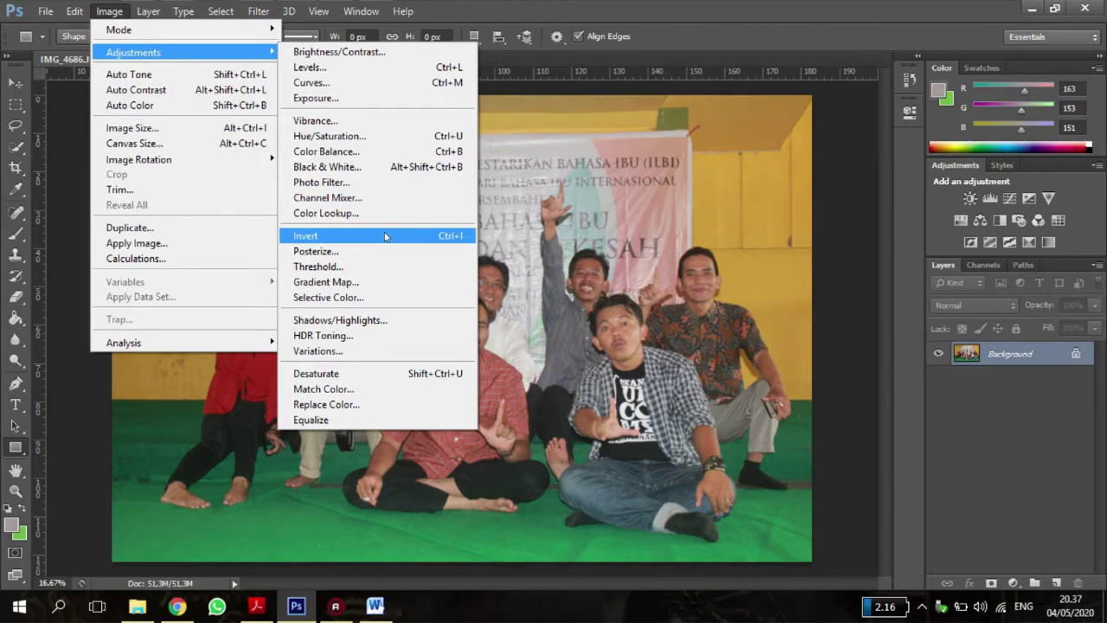
{"action": "left_click", "coordinate": [176, 92]}
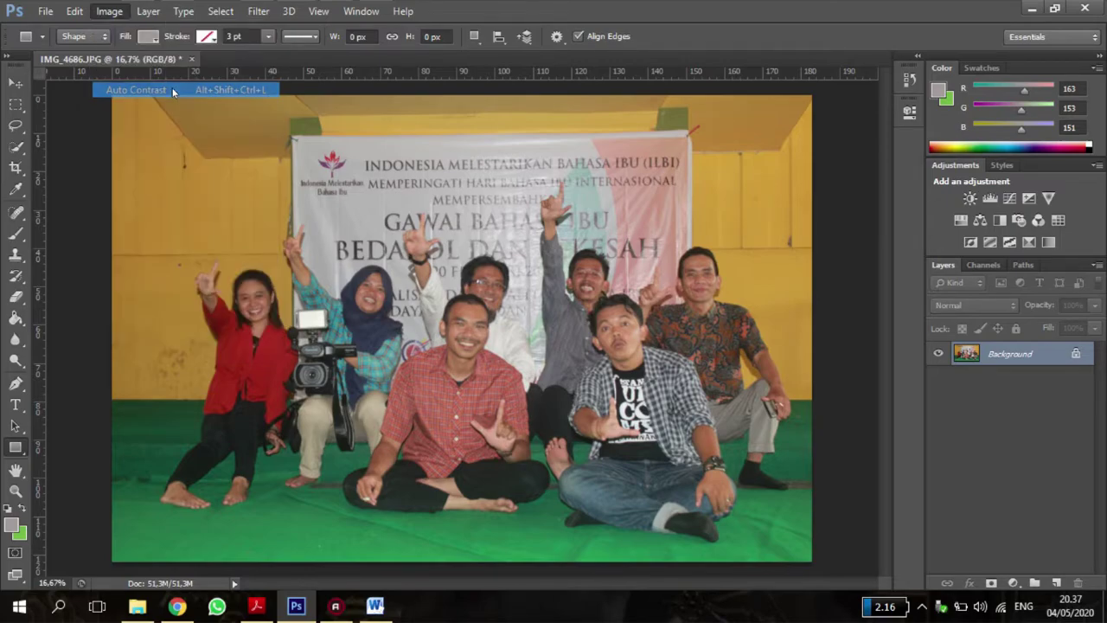
{"action": "left_click", "coordinate": [115, 18]}
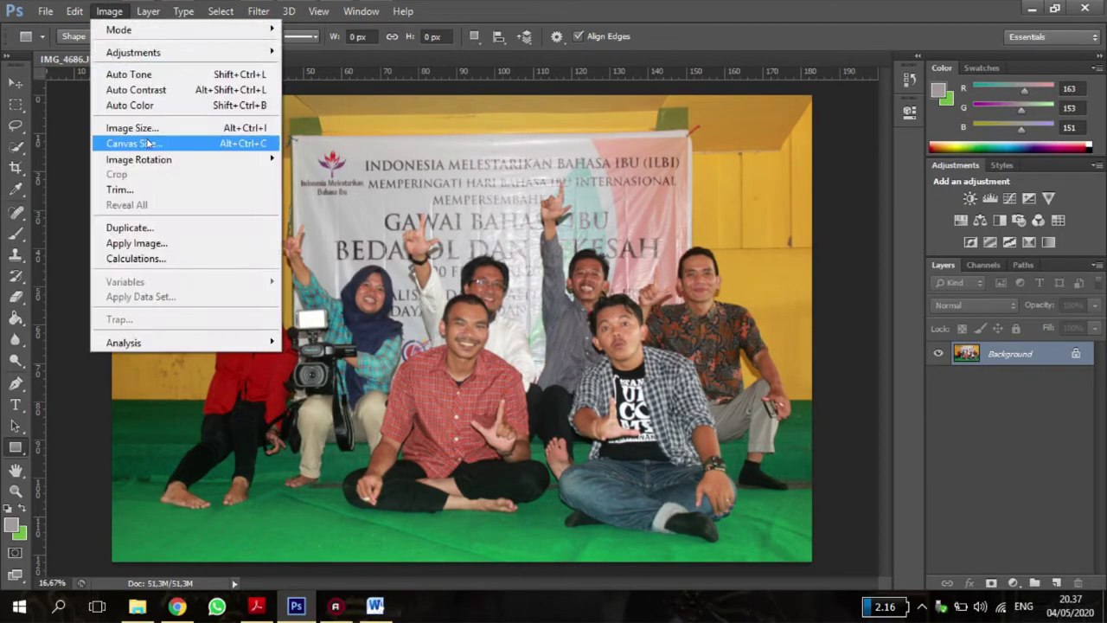
{"action": "left_click", "coordinate": [143, 105]}
{"action": "left_click", "coordinate": [109, 12]}
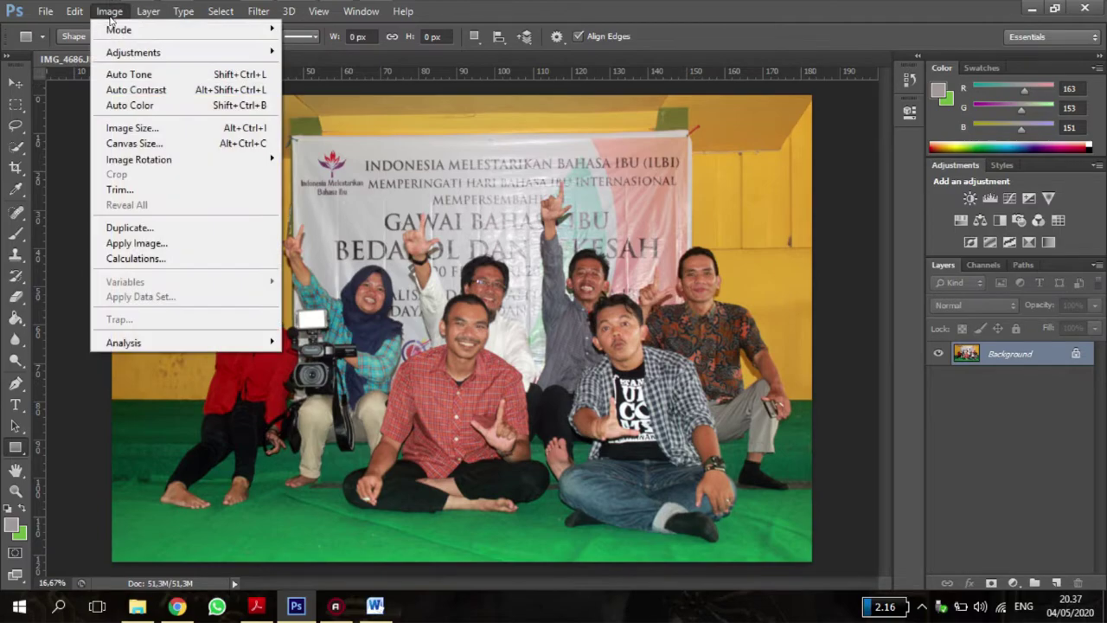
{"action": "left_click", "coordinate": [139, 75]}
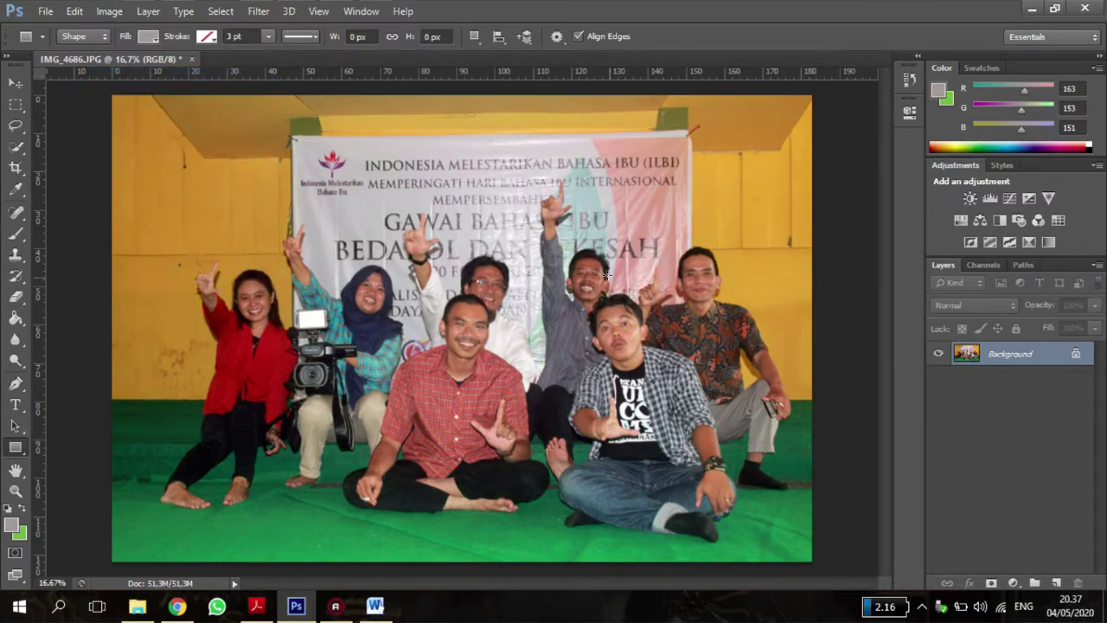
Step: Apply Brightness/Contrast to the photo with brightness 3 and contrast 19
{"action": "left_click", "coordinate": [109, 11]}
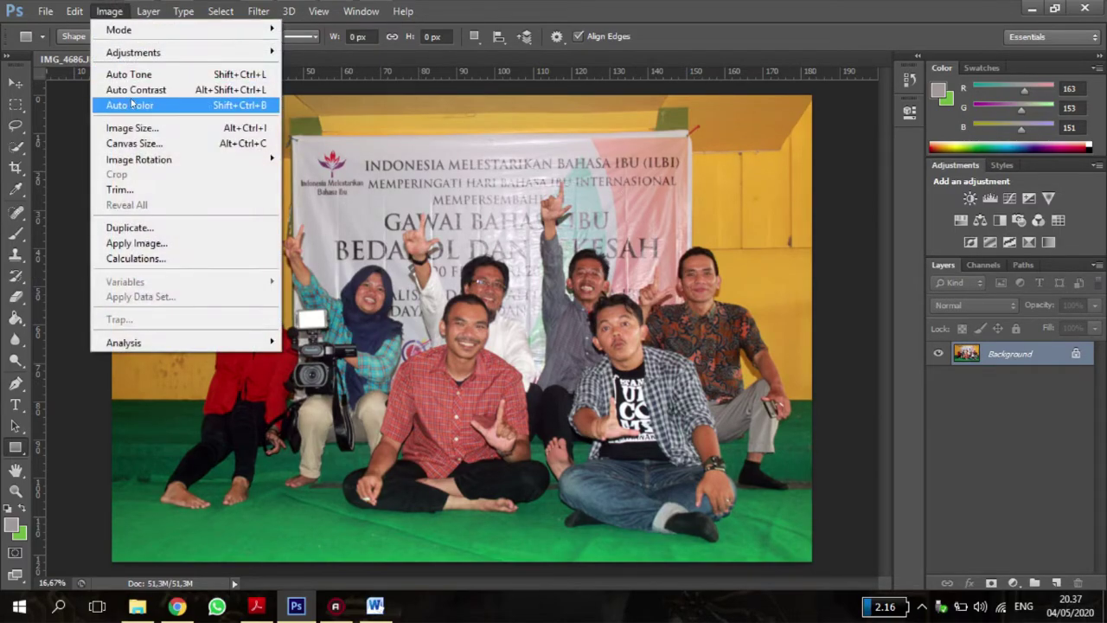
{"action": "mouse_move", "coordinate": [156, 55]}
{"action": "left_click", "coordinate": [415, 51]}
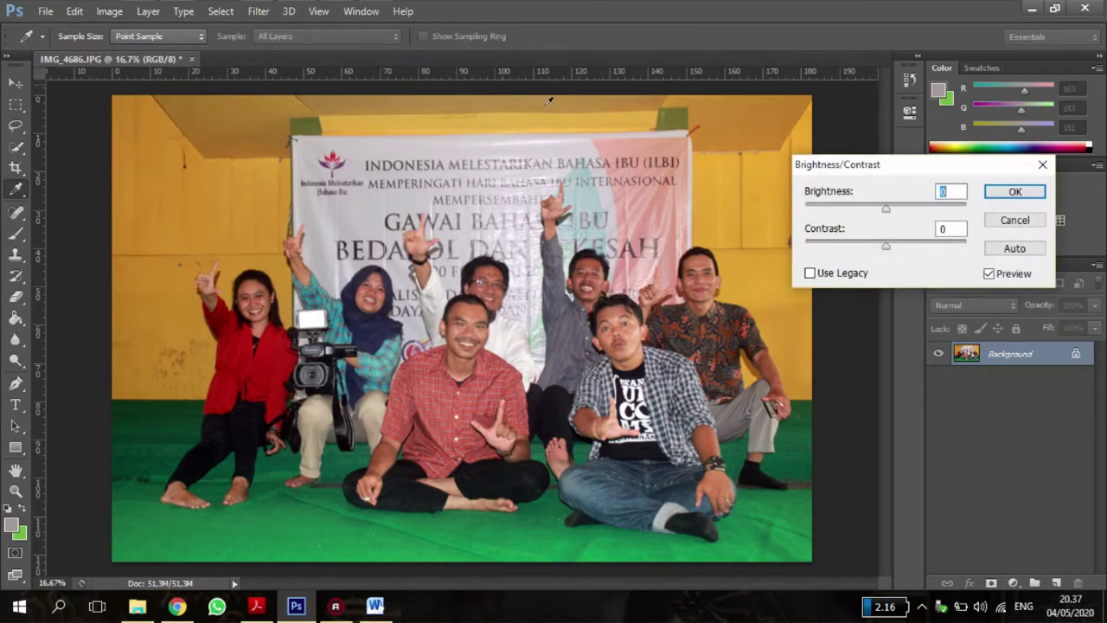
{"action": "left_click_drag", "start_coordinate": [892, 210], "coordinate": [873, 212]}
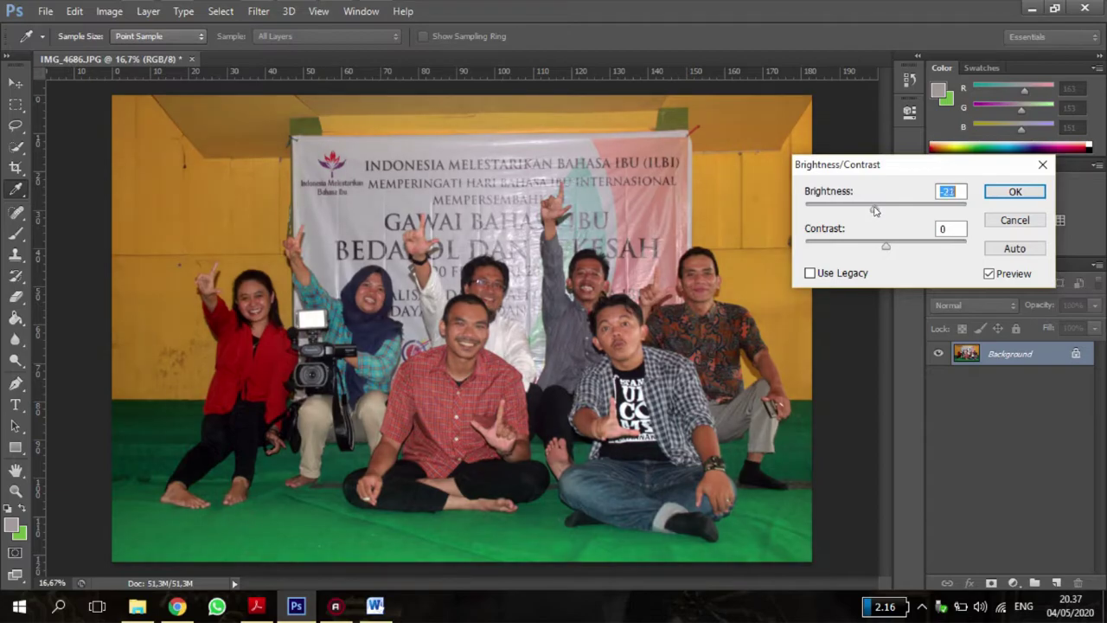
{"action": "left_click", "coordinate": [886, 250]}
{"action": "left_click_drag", "start_coordinate": [873, 249], "coordinate": [902, 252]}
{"action": "mouse_move", "coordinate": [874, 209]}
{"action": "left_mouse_down"}
{"action": "mouse_move", "coordinate": [863, 213]}
{"action": "mouse_move", "coordinate": [887, 213]}
{"action": "left_mouse_up"}
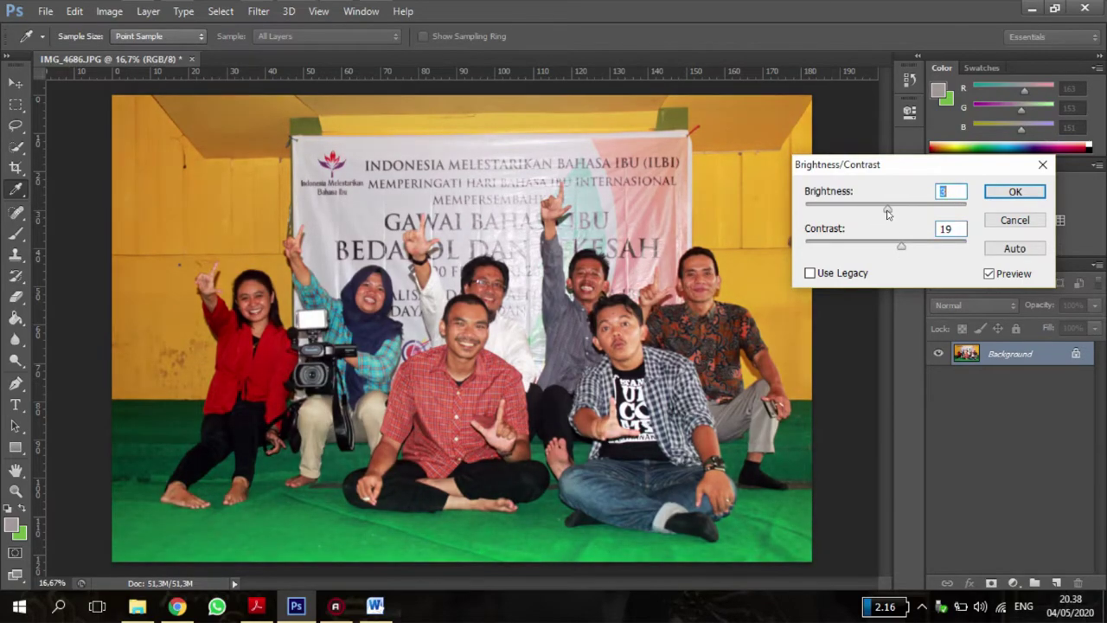
{"action": "left_click", "coordinate": [1016, 192]}
{"action": "key", "text": "u"}
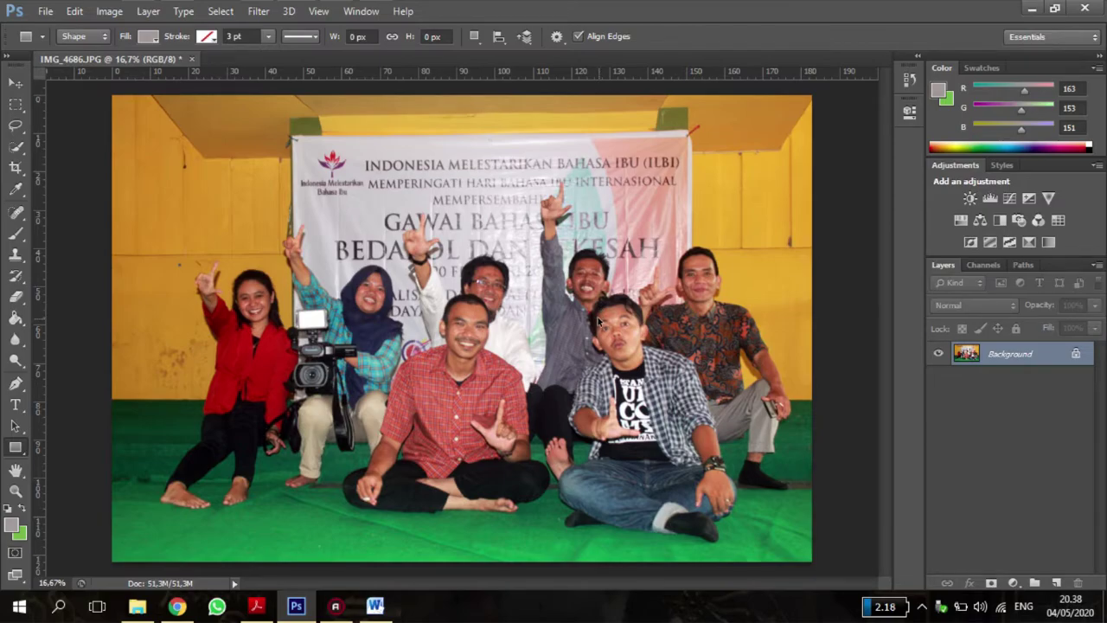
Step: Save the edited photo as a JPEG copy named Edit Selesai on Local Disk (E:) at Maximum quality 12, Baseline ("Standard")
{"action": "key", "text": "ctrl+shift+s"}
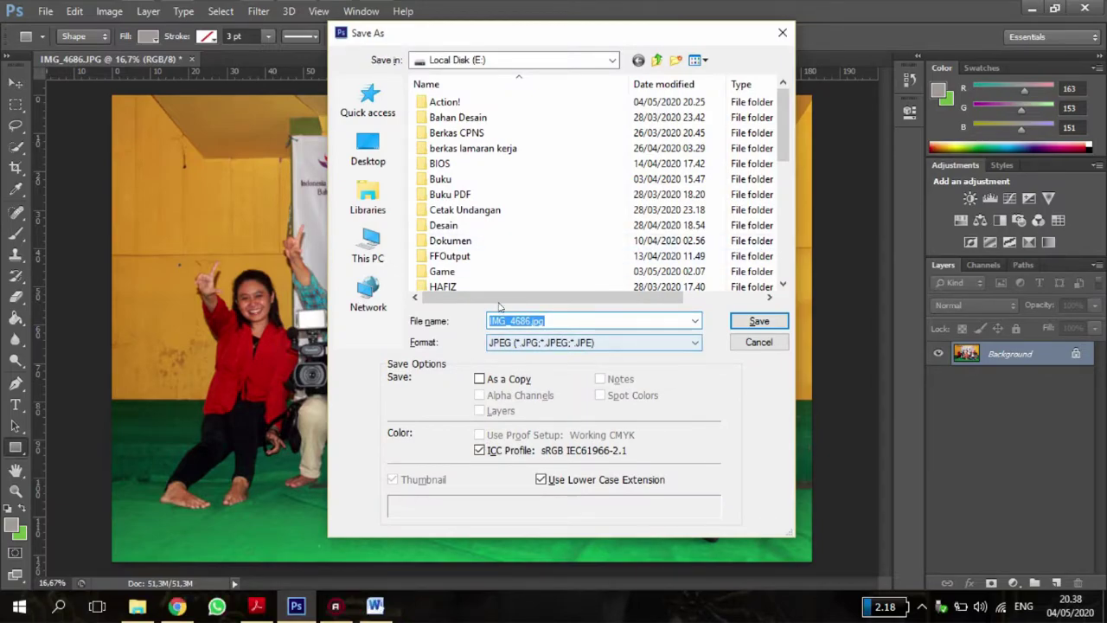
{"action": "left_click", "coordinate": [528, 342]}
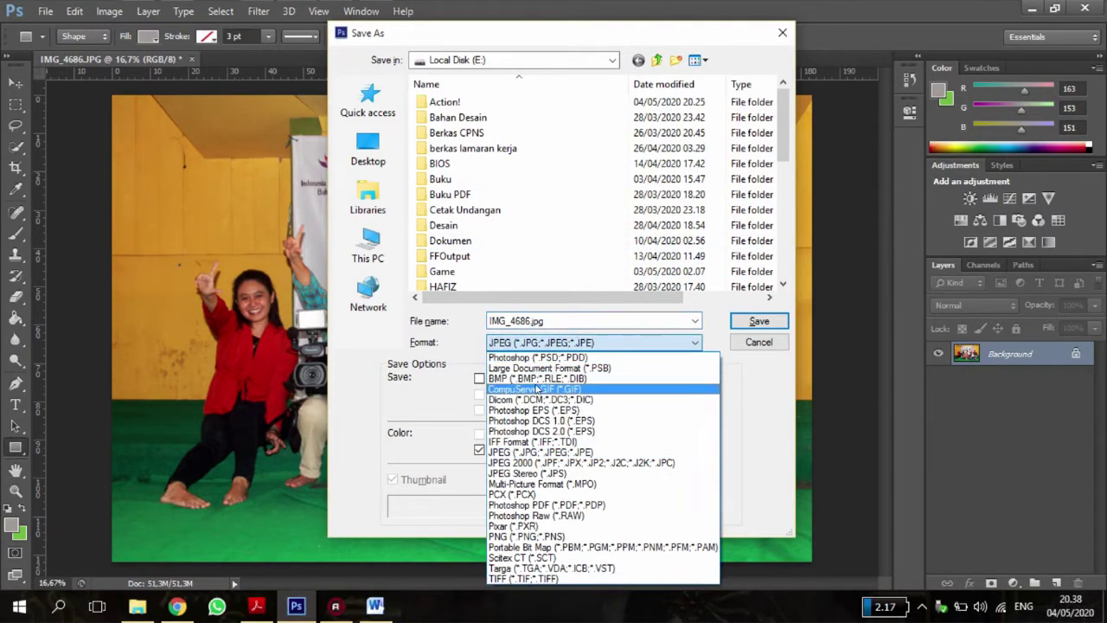
{"action": "left_click", "coordinate": [541, 451]}
{"action": "double_click", "coordinate": [560, 321]}
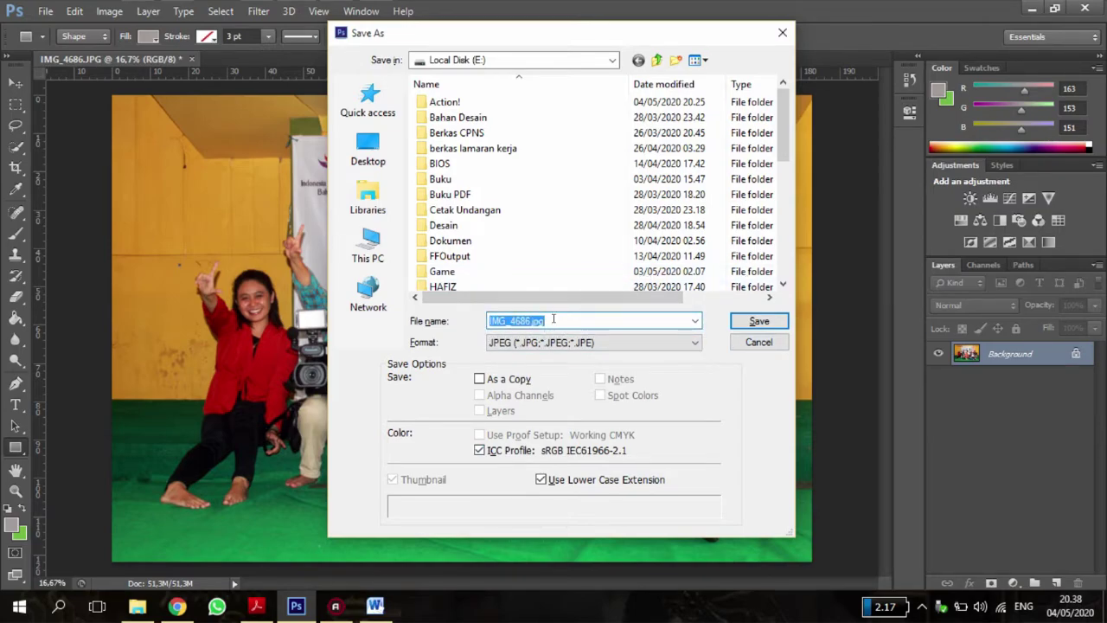
{"action": "type", "text": "Edit Selesai"}
{"action": "left_click", "coordinate": [758, 321]}
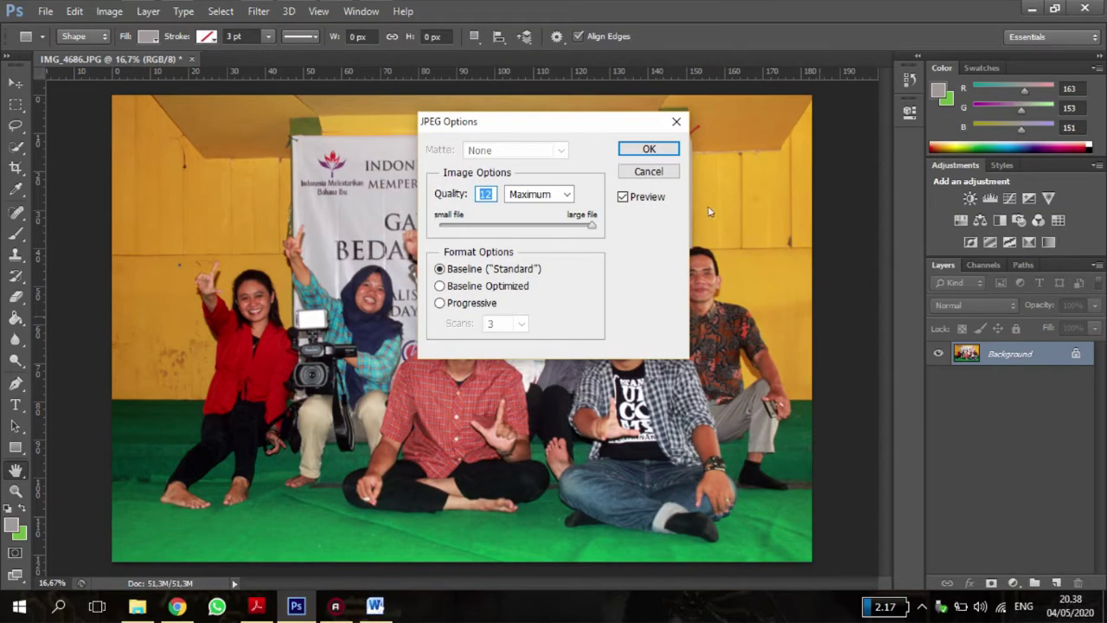
{"action": "left_click", "coordinate": [649, 149]}
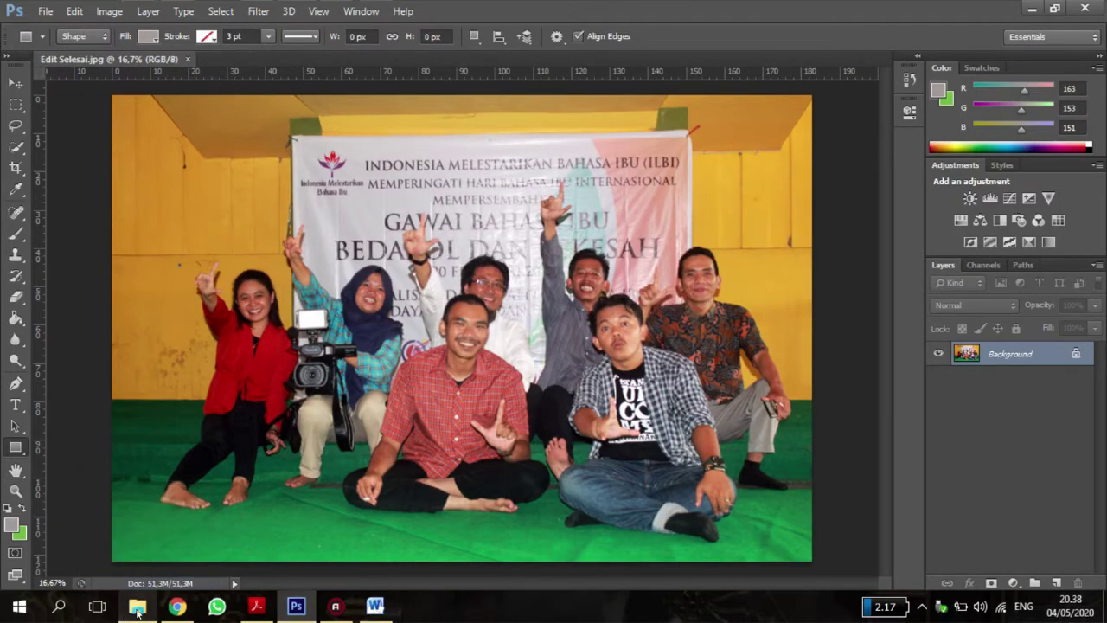
Step: Switch to File Explorer, view the exported Edit Selesai.jpg in Photos, and close the viewer
{"action": "left_click", "coordinate": [138, 607]}
{"action": "left_click", "coordinate": [734, 411]}
{"action": "double_click", "coordinate": [732, 411]}
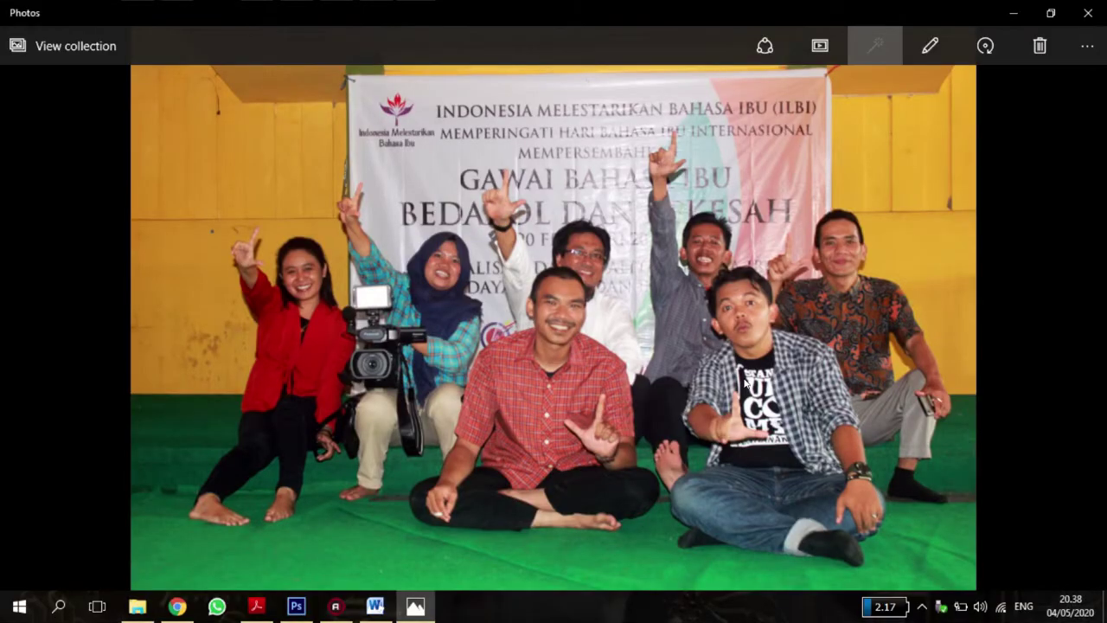
{"action": "left_click", "coordinate": [1088, 13]}
Step: View the original IMG_4686.JPG in Photos and leaf through the neighbouring pictures in the folder
{"action": "double_click", "coordinate": [501, 400]}
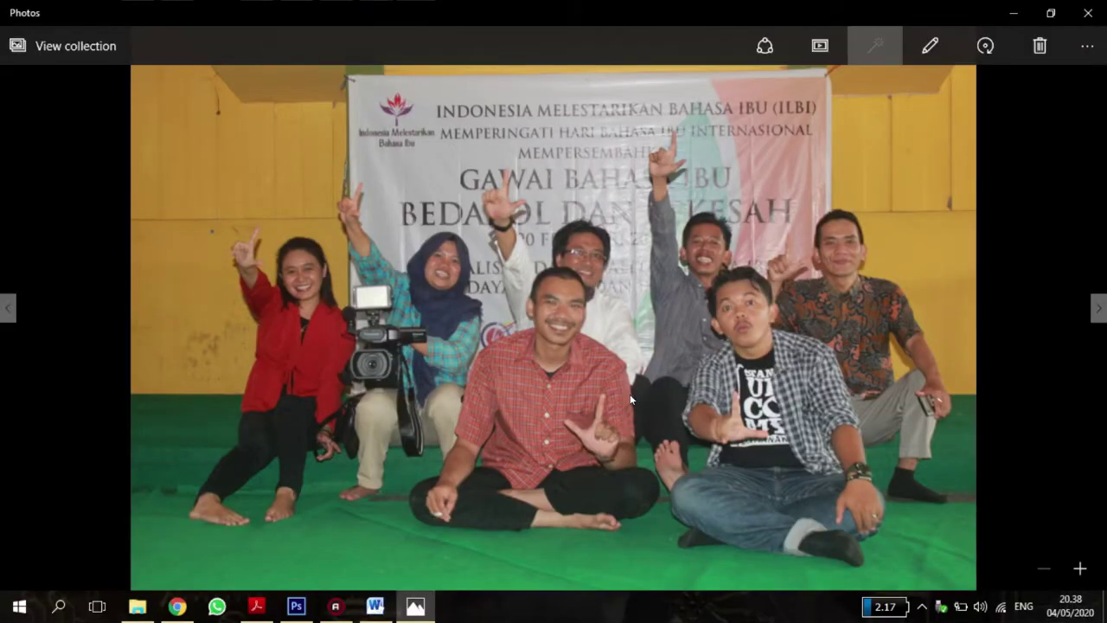
{"action": "key", "text": "Right"}
{"action": "key", "text": "Right"}
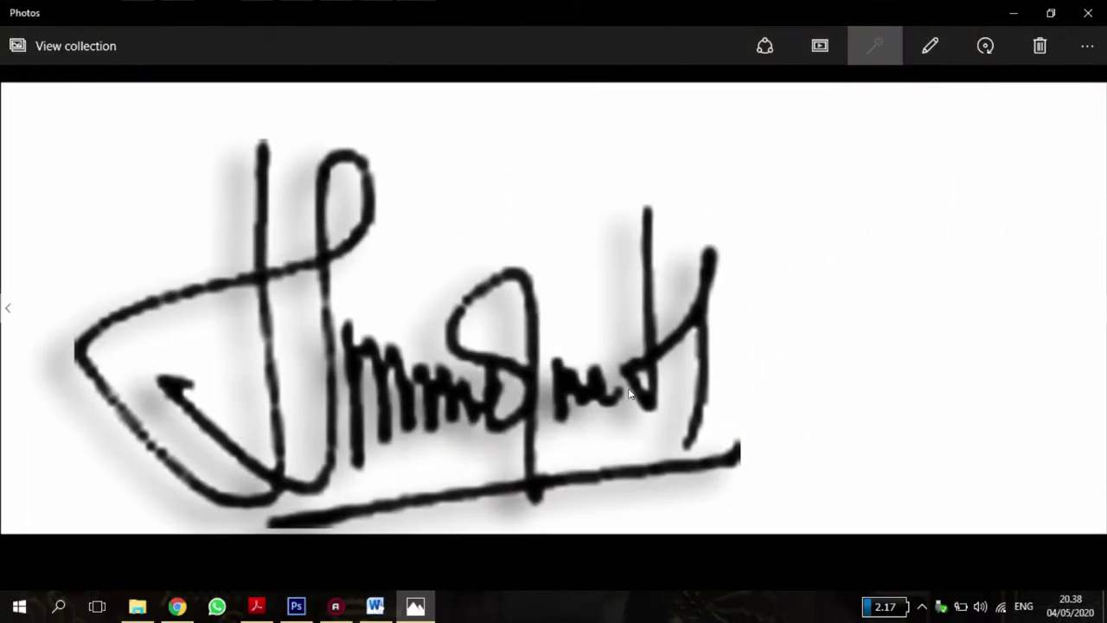
{"action": "key", "text": "Left"}
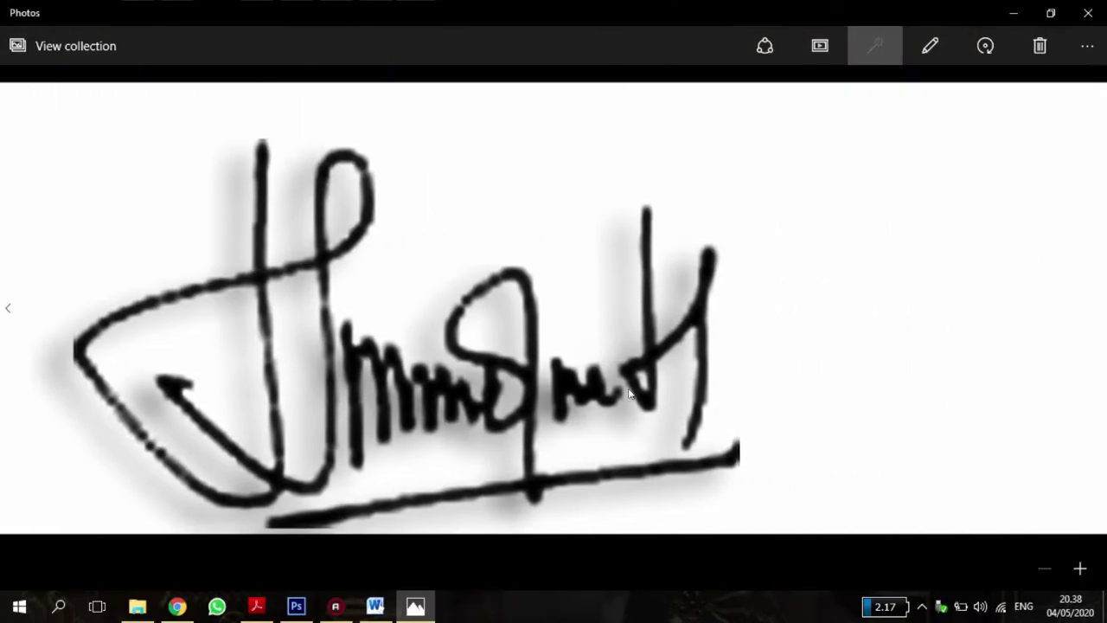
{"action": "key", "text": "Left"}
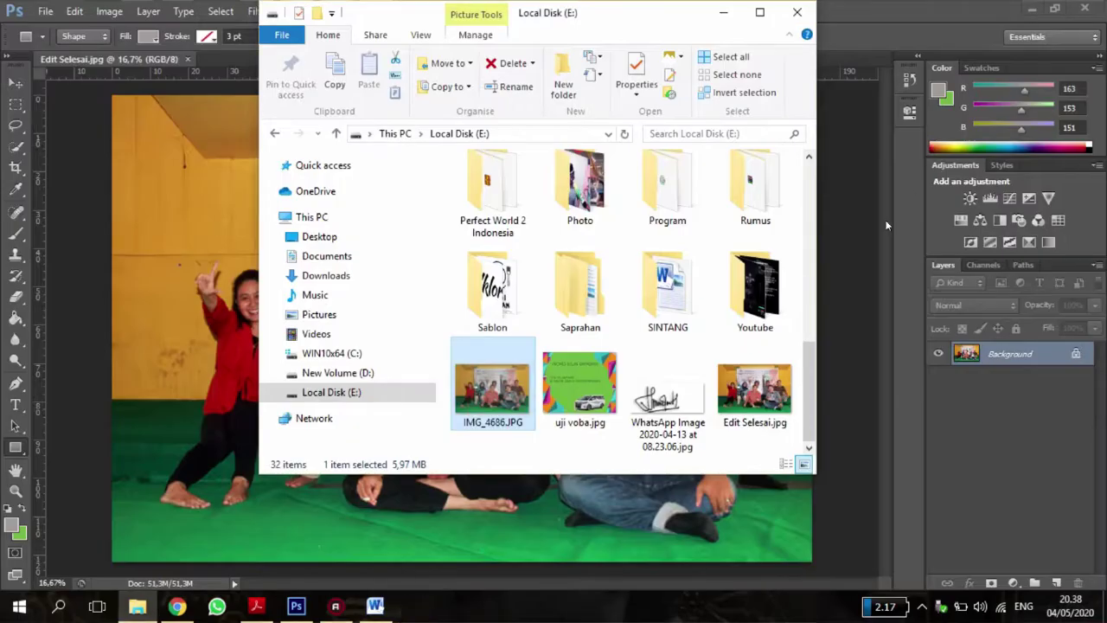
Step: Delete uji voba.jpg and the WhatsApp signature image located between the original and edited photos on Local Disk (E:)
{"action": "left_click", "coordinate": [670, 409]}
{"action": "key", "text": "shift+Left"}
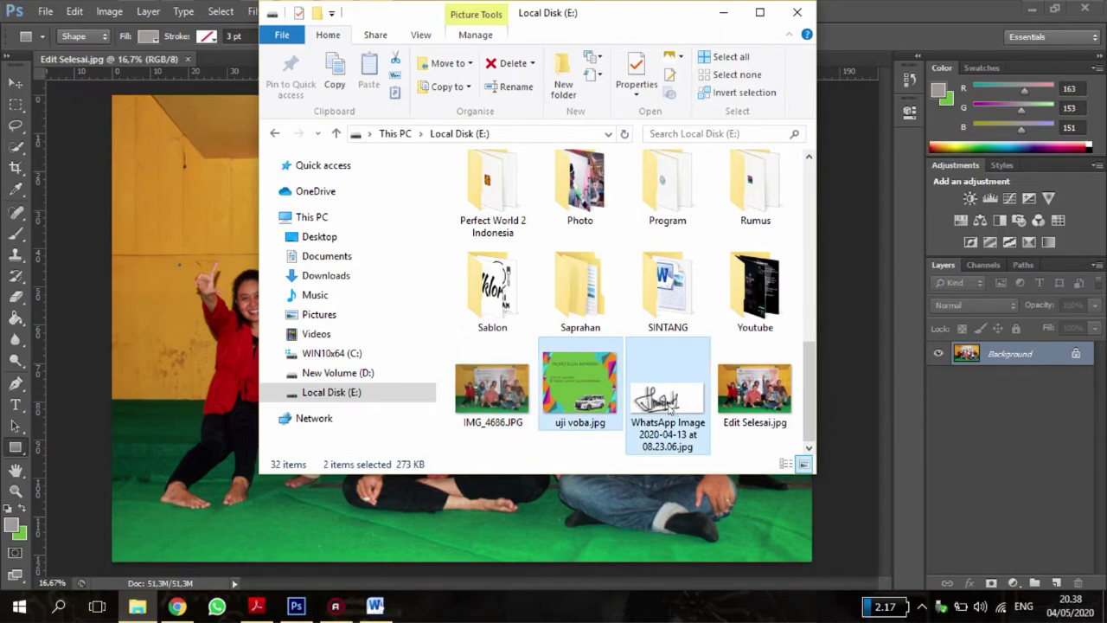
{"action": "key", "text": "Delete"}
Step: Reopen IMG_4686.JPG in Photos and alternate between it and Edit Selesai.jpg to compare the original with the edit
{"action": "double_click", "coordinate": [492, 417]}
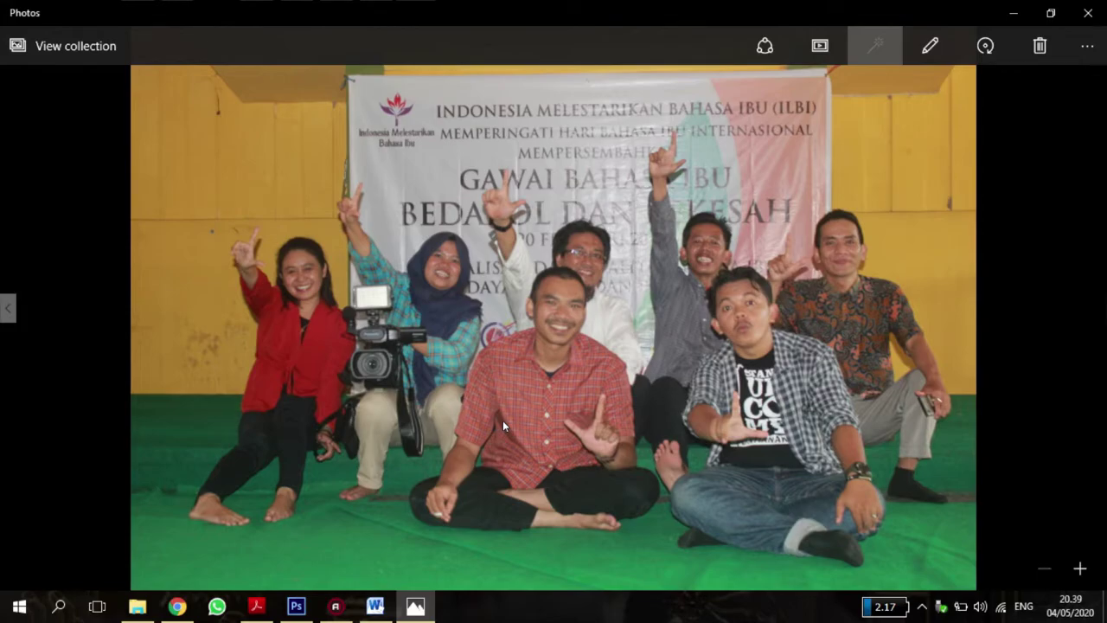
{"action": "key", "text": "Right"}
{"action": "key", "text": "Left"}
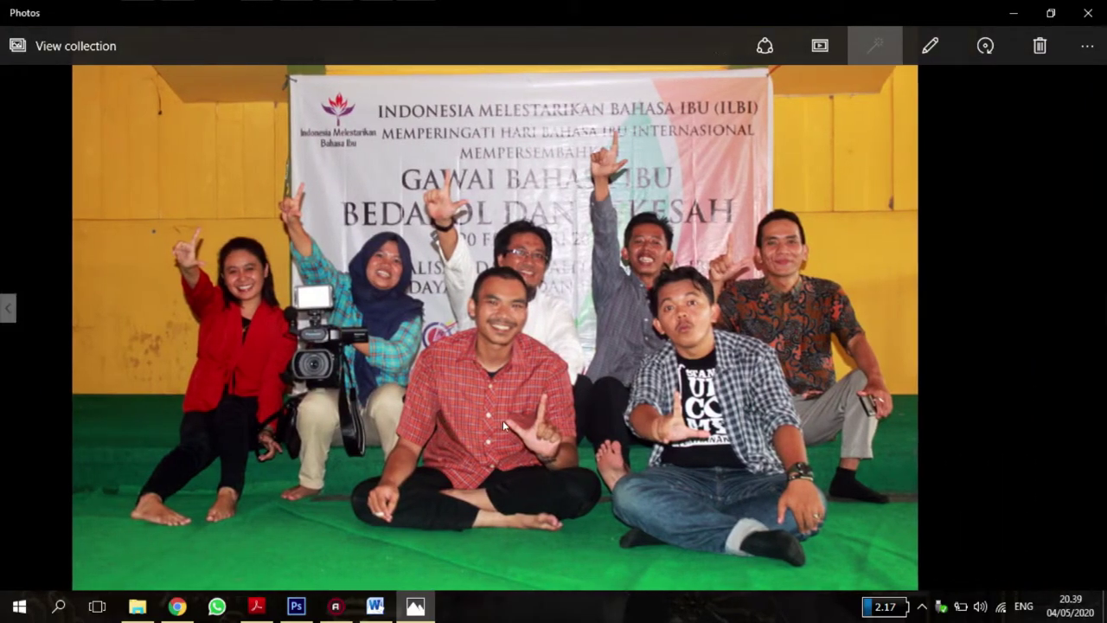
{"action": "key", "text": "Right"}
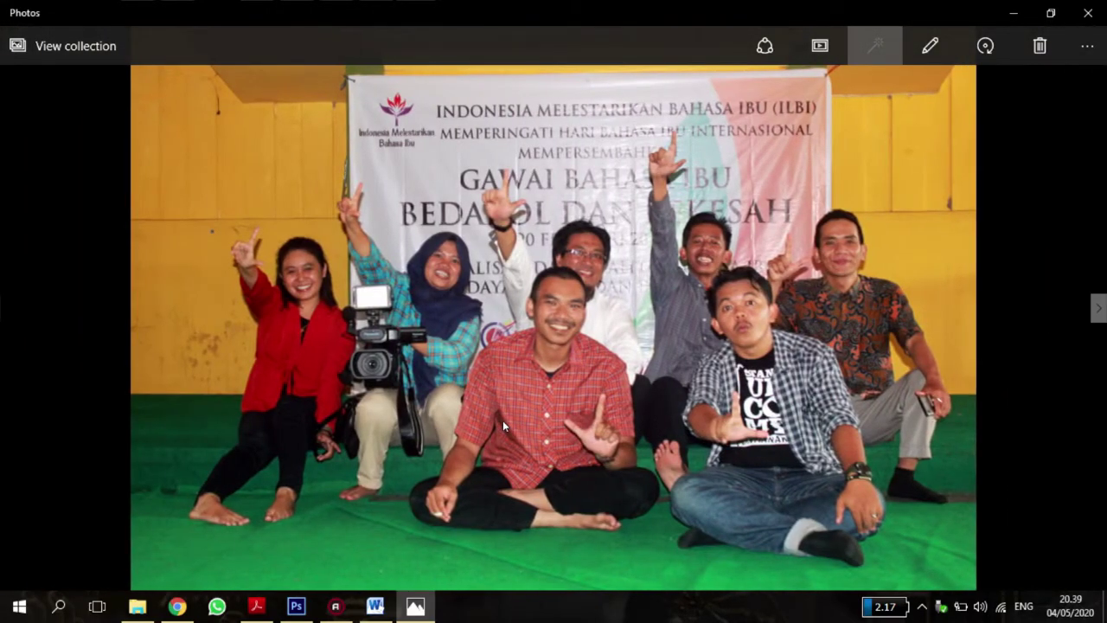
{"action": "key", "text": "Left"}
{"action": "key", "text": "Right"}
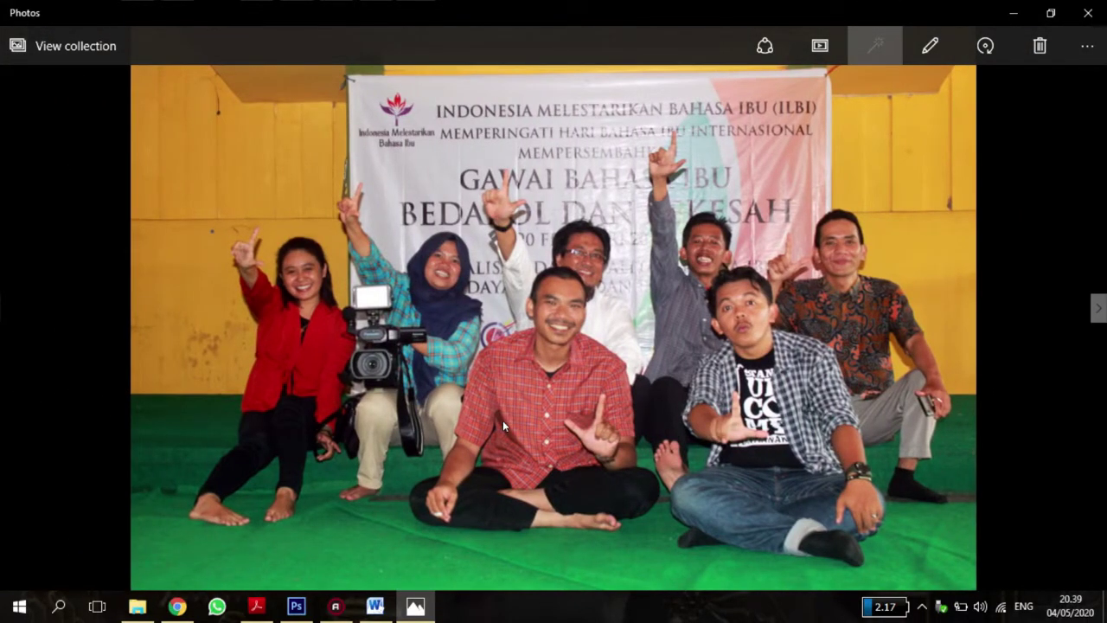